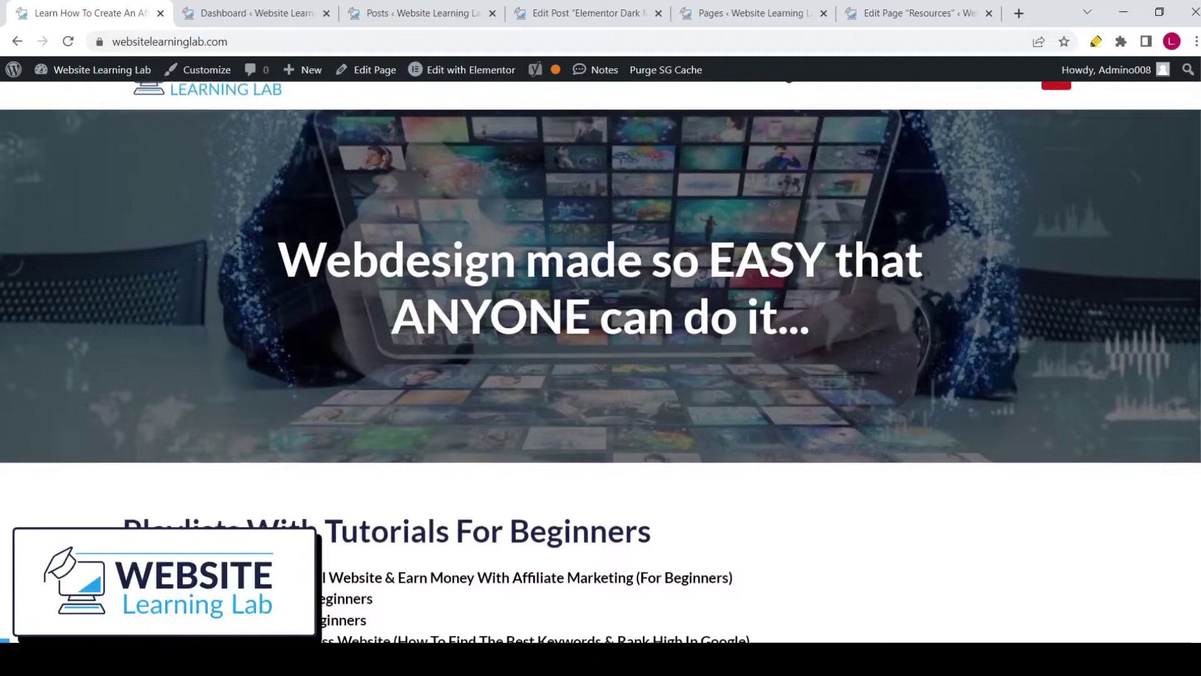
Step: Look through the website's homepage from the banner and tutorial playlists down to the latest tutorials
{"action": "scroll", "coordinate": [601, 362], "scroll_direction": "down", "scroll_amount": 1}
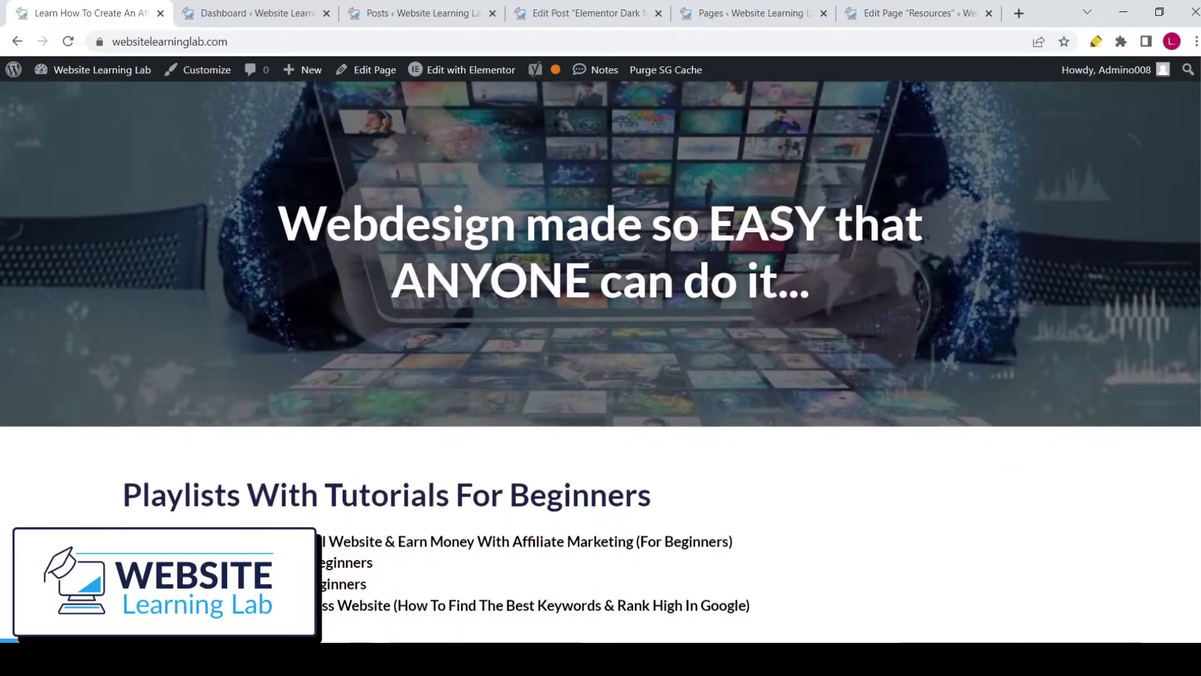
{"action": "scroll", "coordinate": [600, 362], "scroll_direction": "down", "scroll_amount": 1}
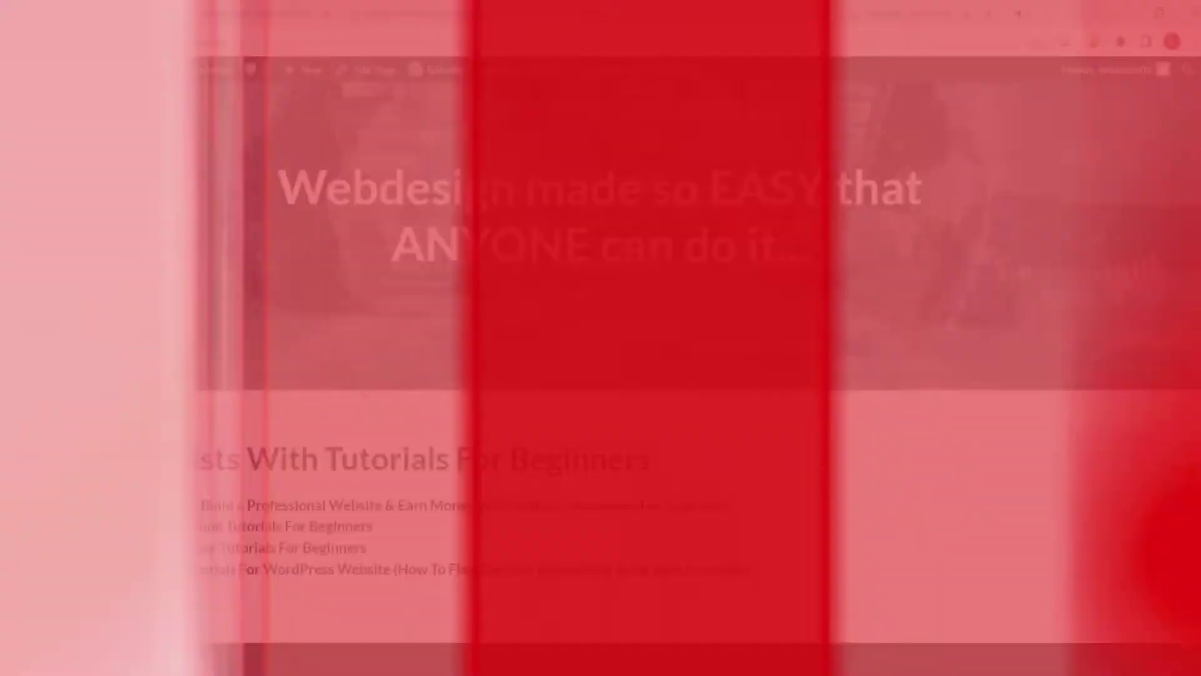
{"action": "scroll", "coordinate": [601, 338], "scroll_direction": "down", "scroll_amount": 1}
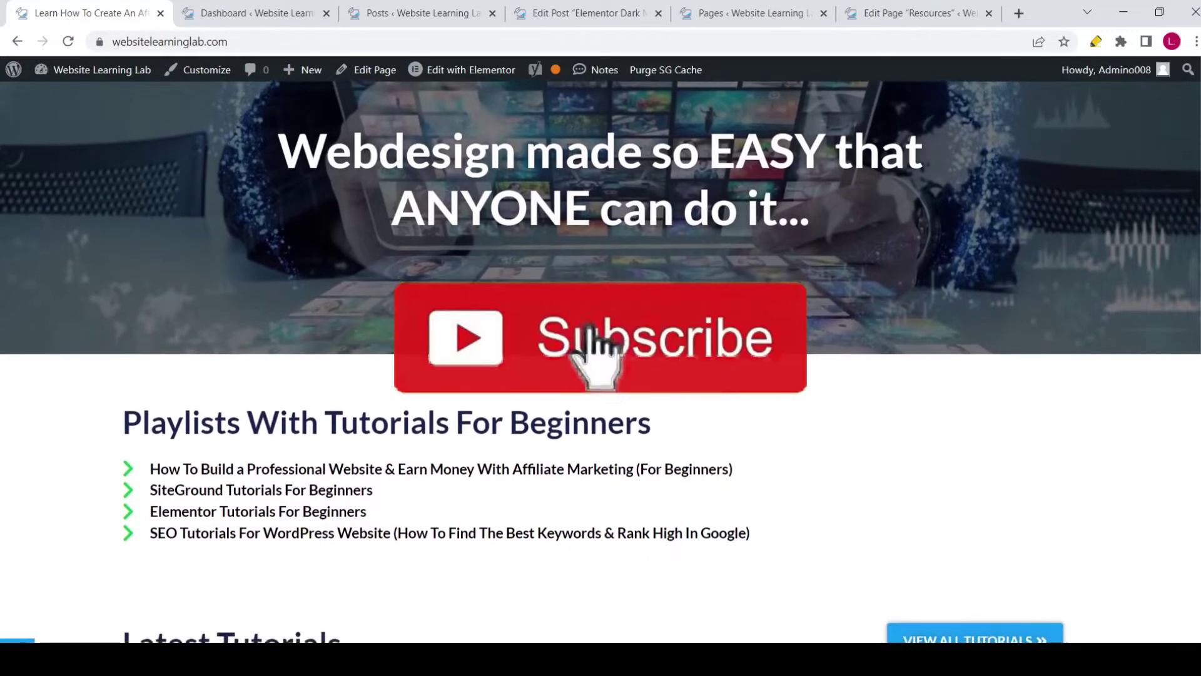
{"action": "scroll", "coordinate": [601, 337], "scroll_direction": "down", "scroll_amount": 1}
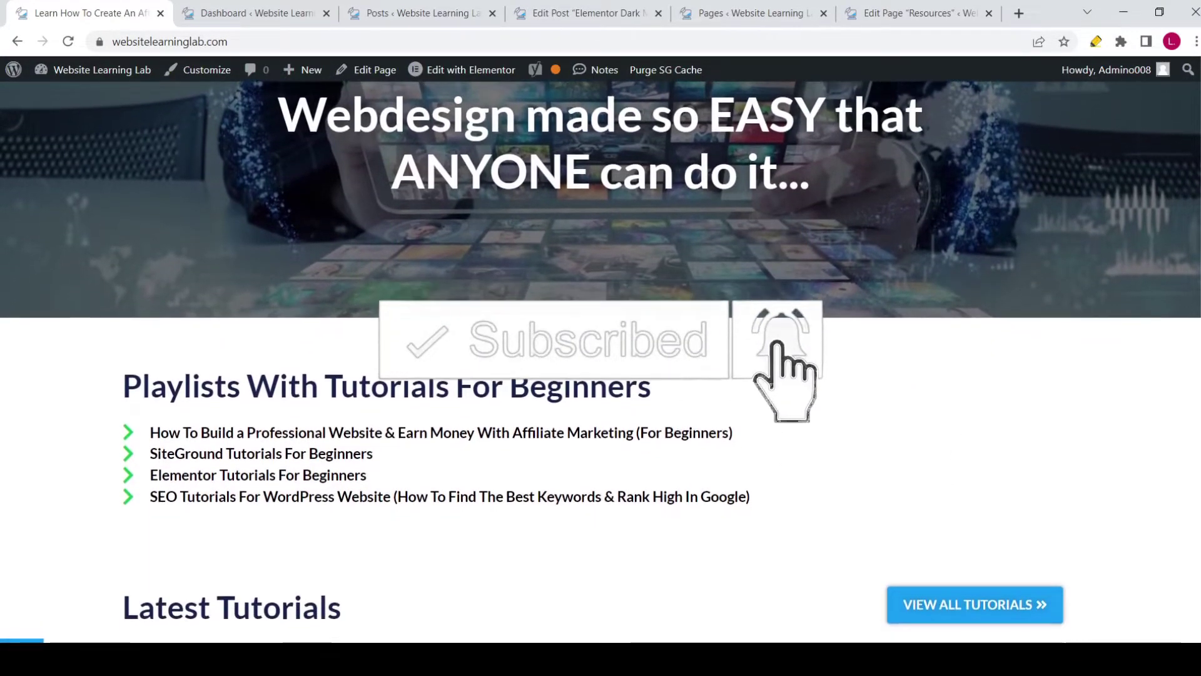
{"action": "scroll", "coordinate": [600, 338], "scroll_direction": "down", "scroll_amount": 1}
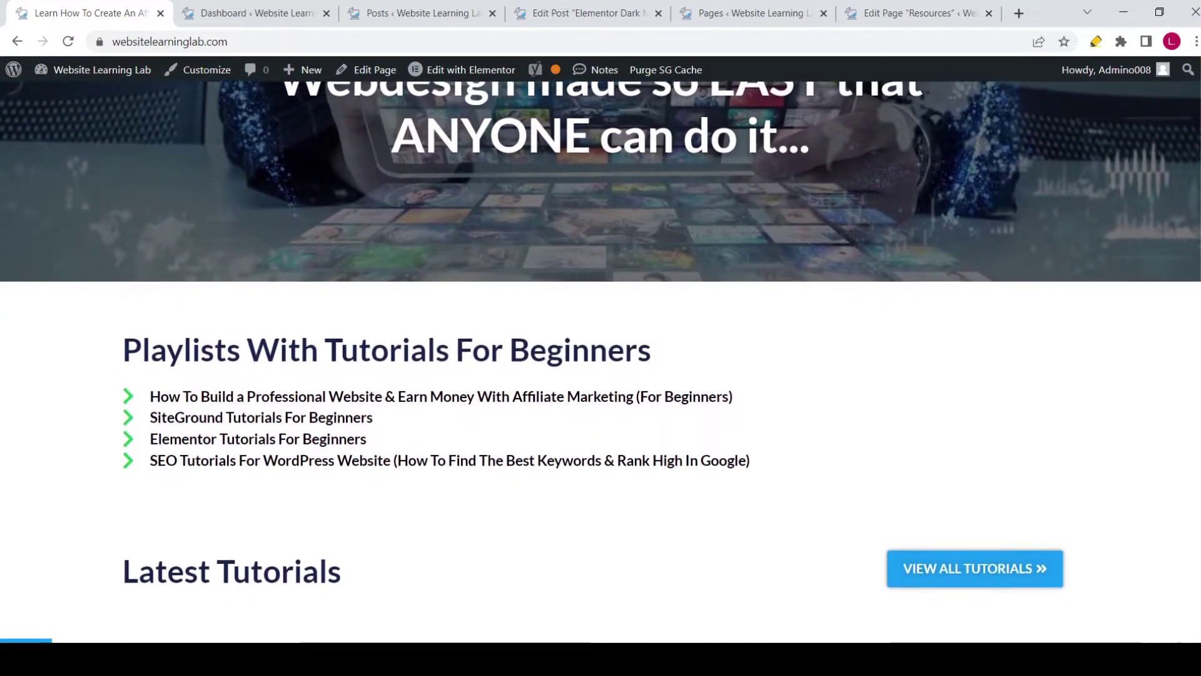
{"action": "scroll", "coordinate": [600, 338], "scroll_direction": "down", "scroll_amount": 1}
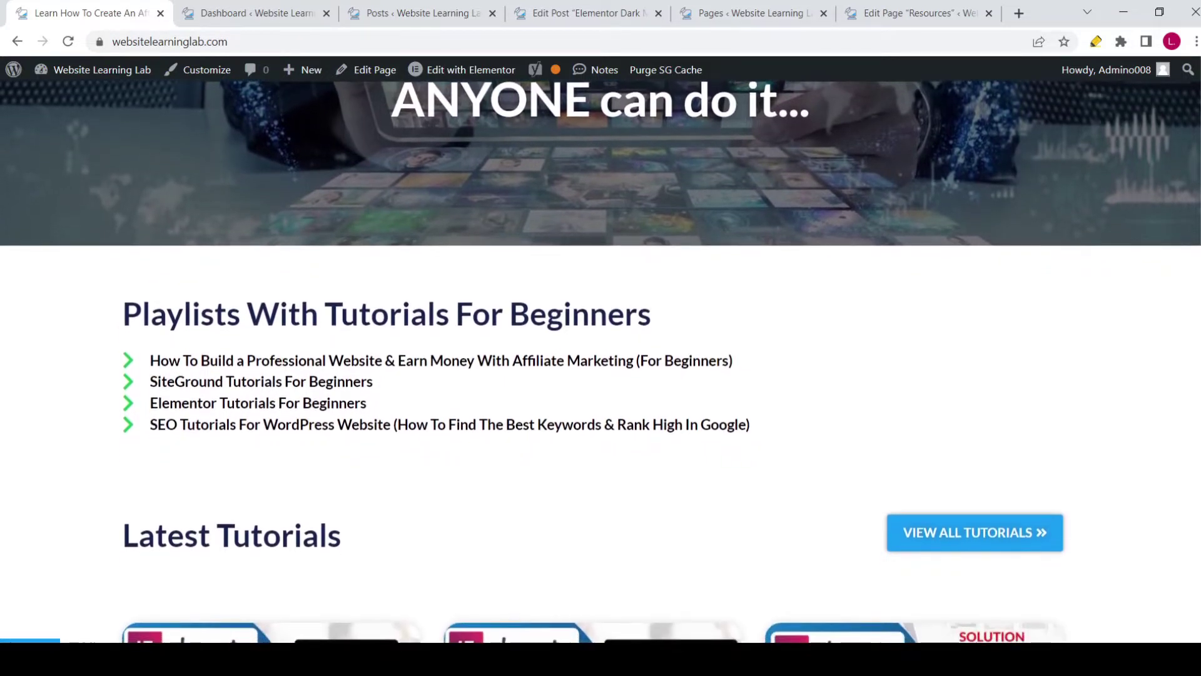
{"action": "scroll", "coordinate": [600, 338], "scroll_direction": "down", "scroll_amount": 1}
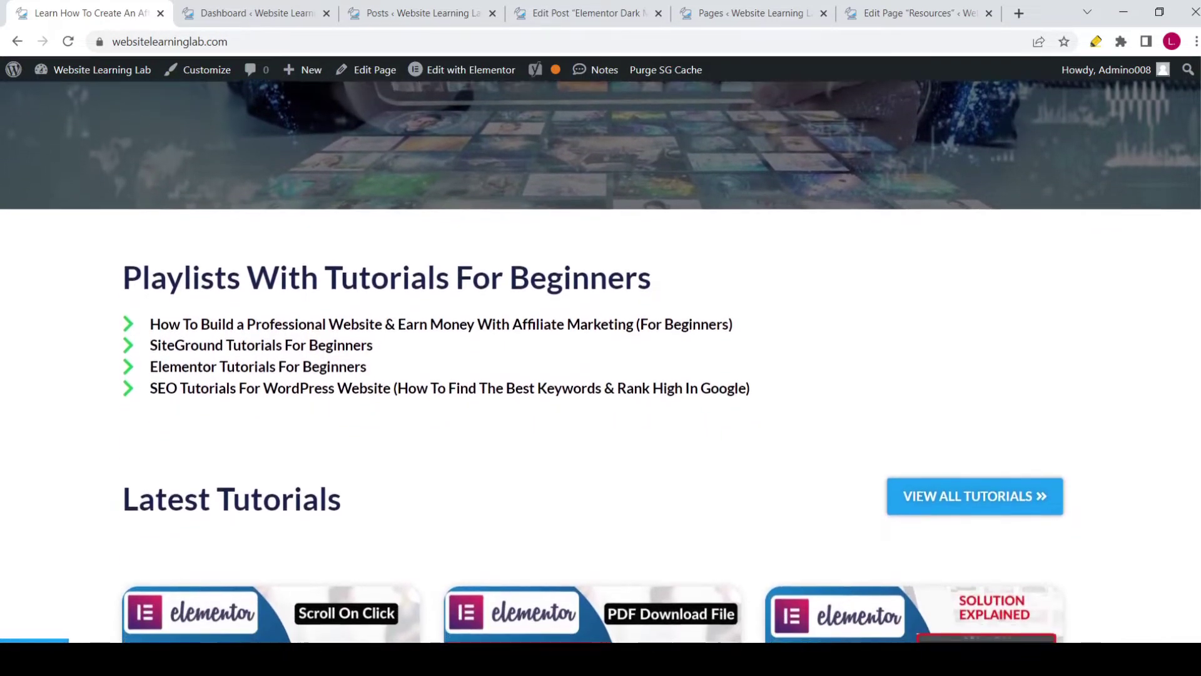
{"action": "scroll", "coordinate": [601, 338], "scroll_direction": "down", "scroll_amount": 1}
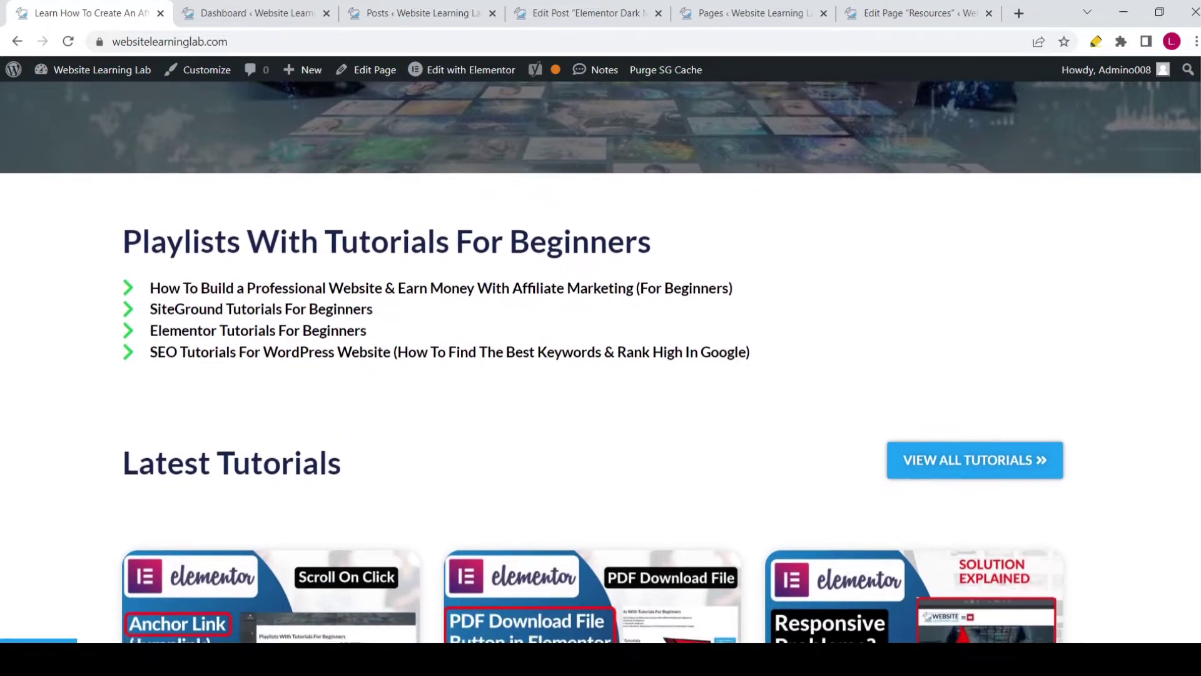
{"action": "scroll", "coordinate": [600, 338], "scroll_direction": "down", "scroll_amount": 1}
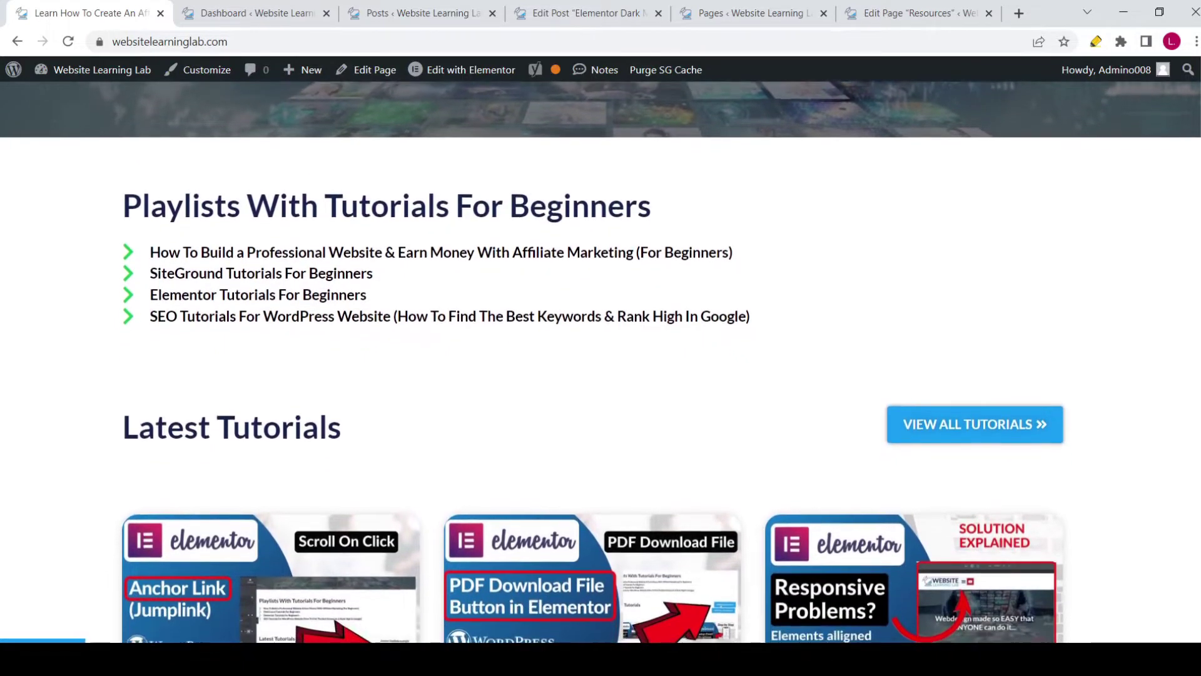
{"action": "scroll", "coordinate": [600, 337], "scroll_direction": "down", "scroll_amount": 1}
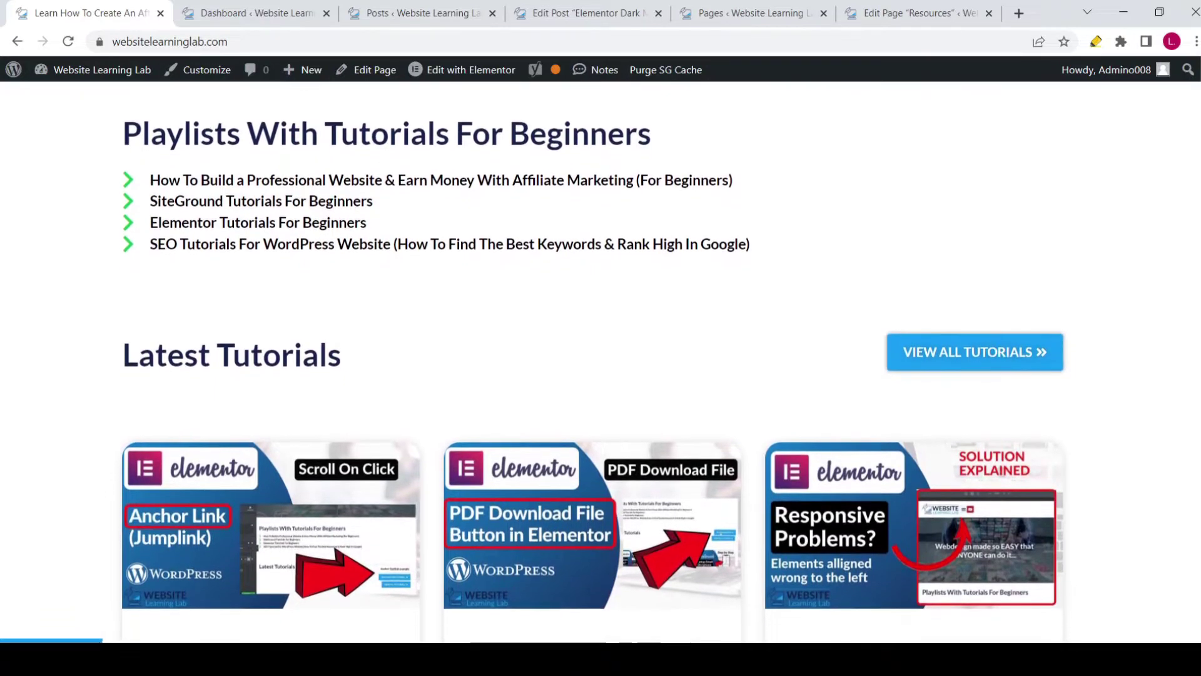
{"action": "scroll", "coordinate": [601, 337], "scroll_direction": "down", "scroll_amount": 1}
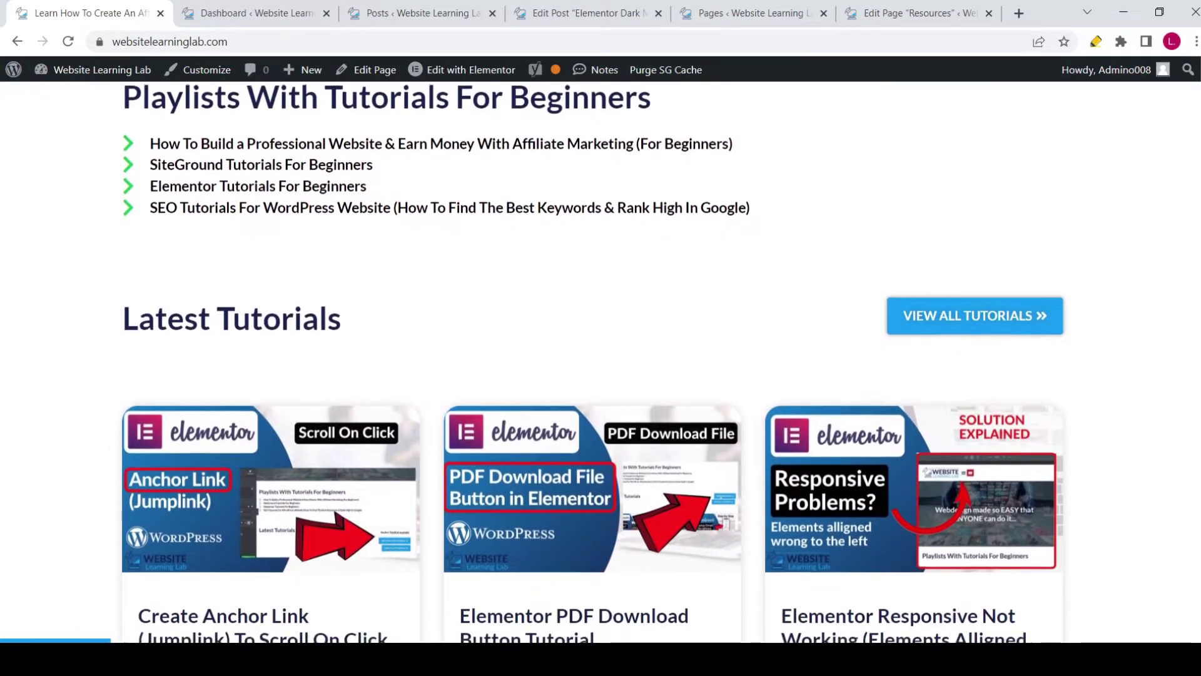
{"action": "scroll", "coordinate": [601, 337], "scroll_direction": "down", "scroll_amount": 1}
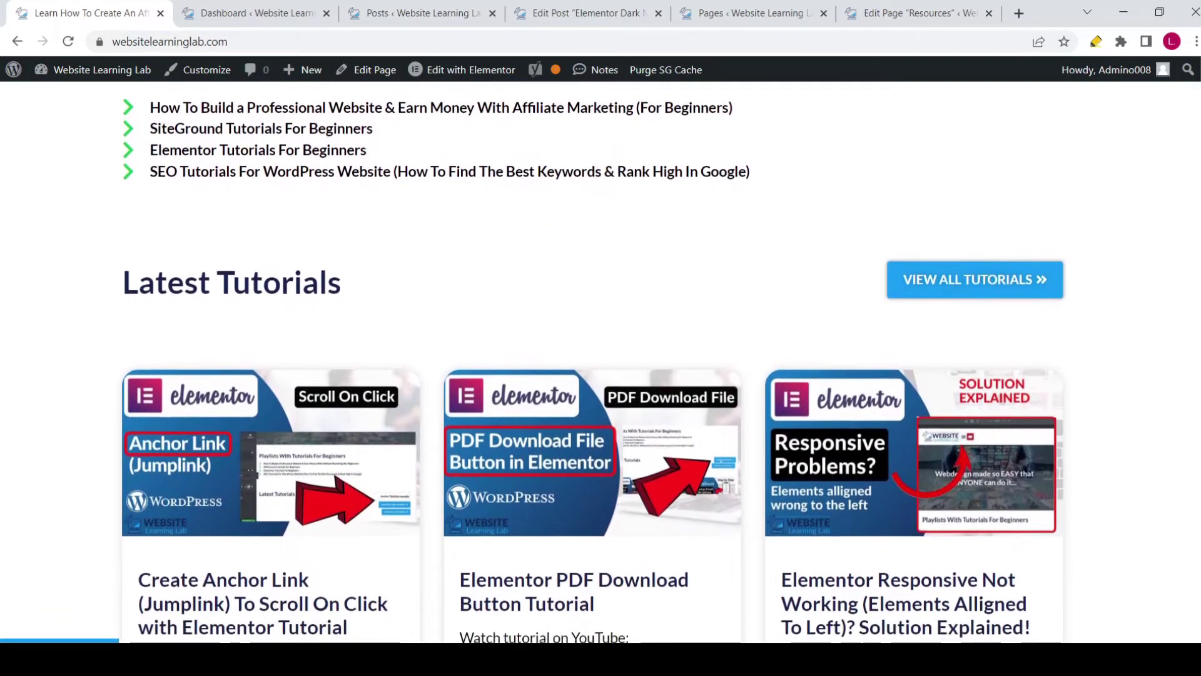
{"action": "scroll", "coordinate": [601, 338], "scroll_direction": "down", "scroll_amount": 1}
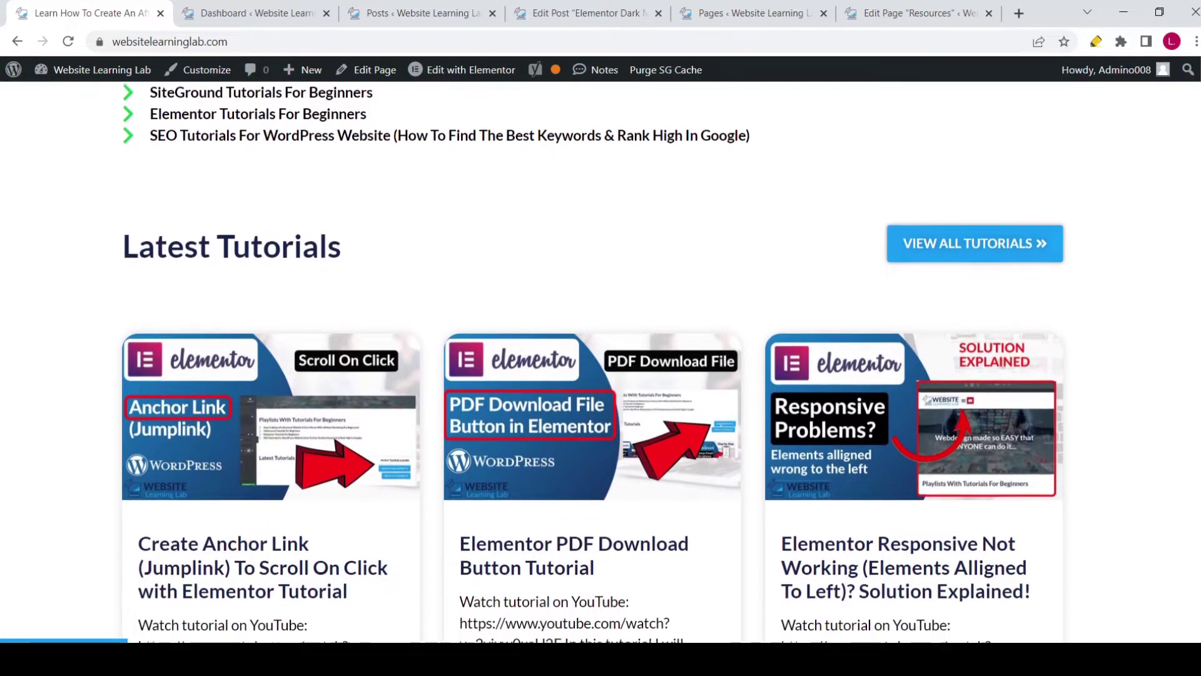
{"action": "scroll", "coordinate": [600, 338], "scroll_direction": "down", "scroll_amount": 1}
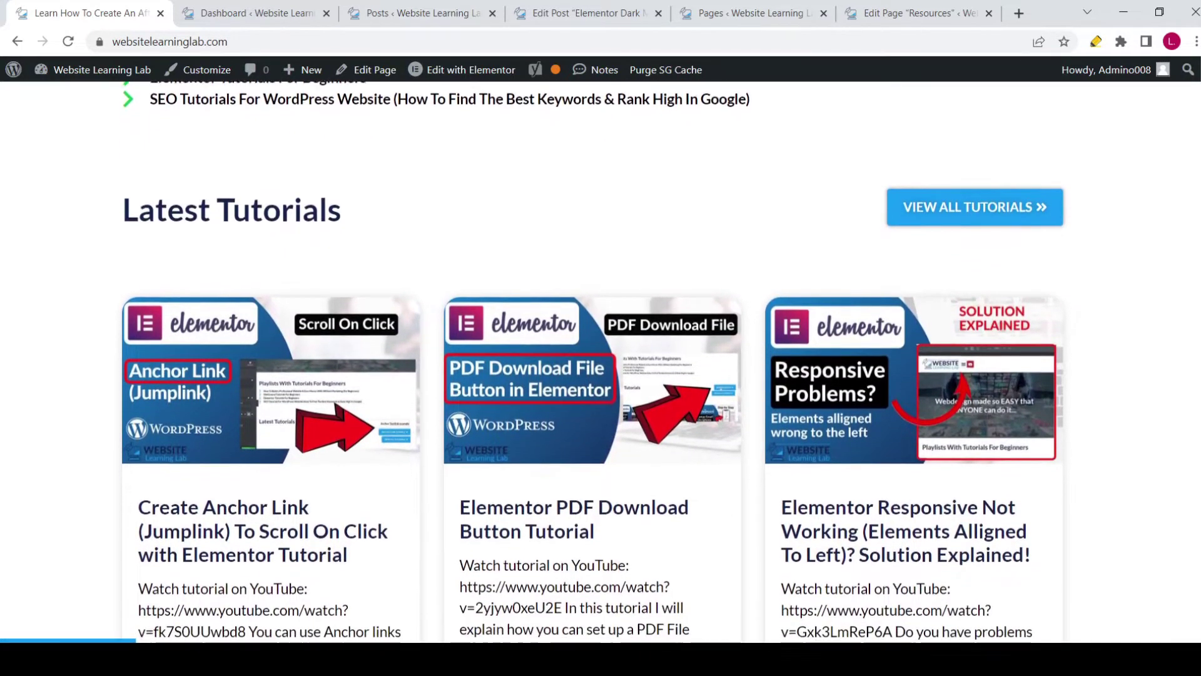
{"action": "scroll", "coordinate": [601, 338], "scroll_direction": "down", "scroll_amount": 1}
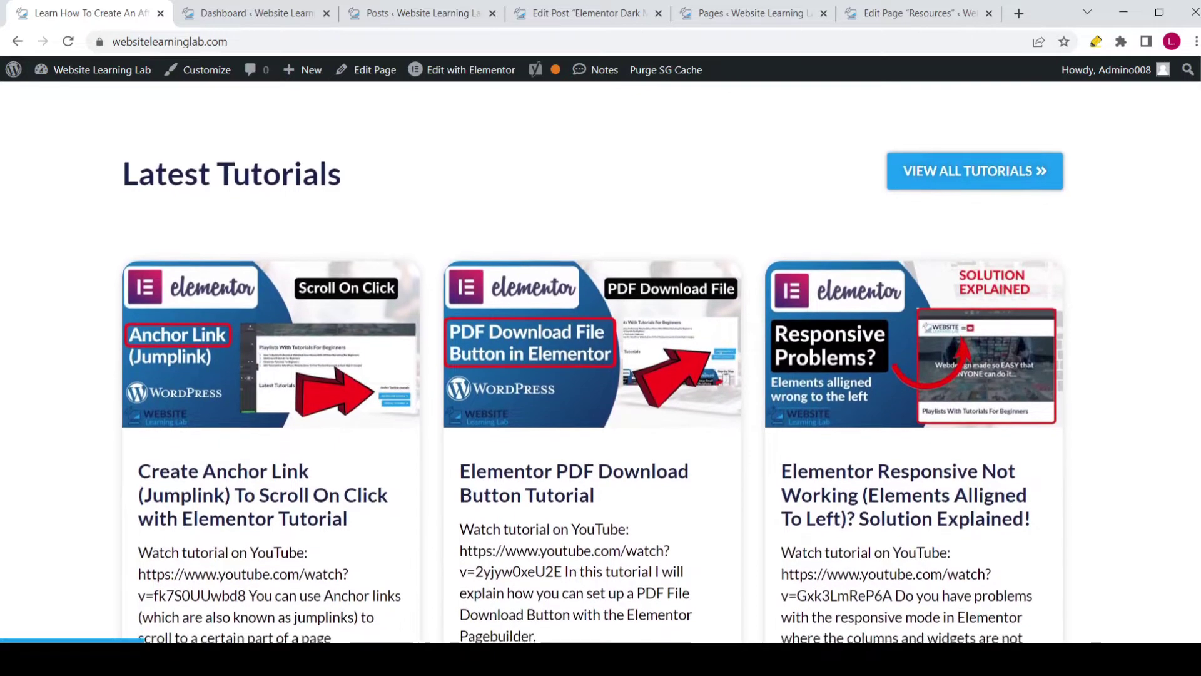
{"action": "scroll", "coordinate": [601, 338], "scroll_direction": "down", "scroll_amount": 1}
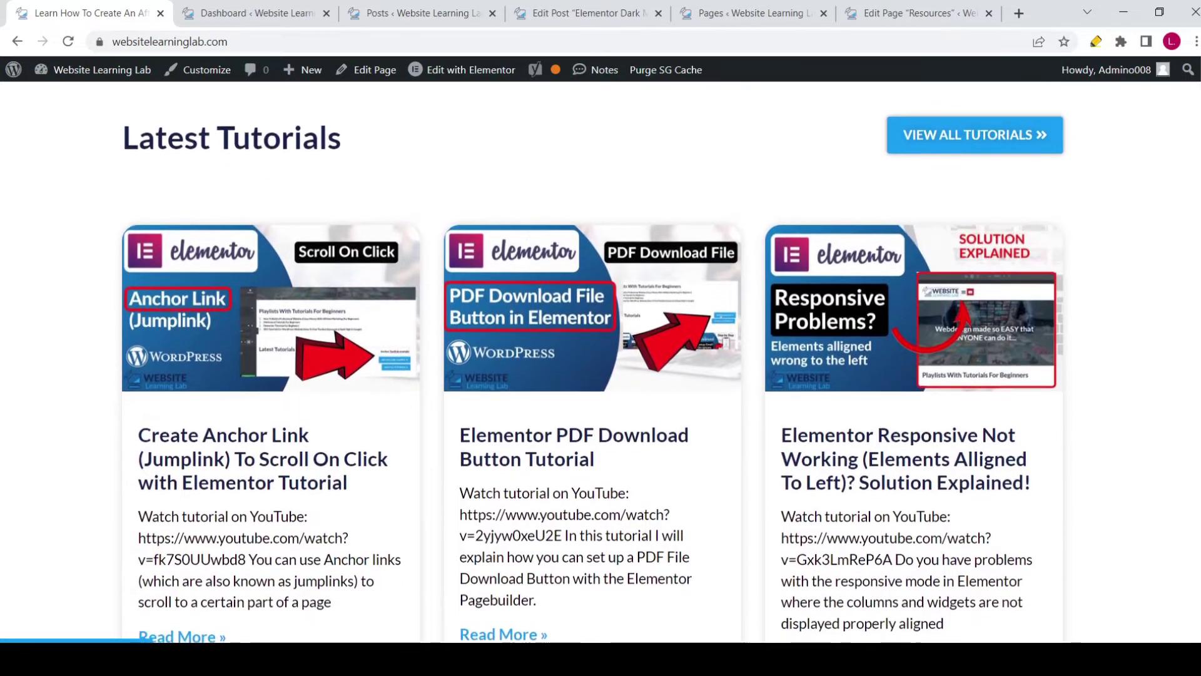
{"action": "scroll", "coordinate": [600, 337], "scroll_direction": "down", "scroll_amount": 1}
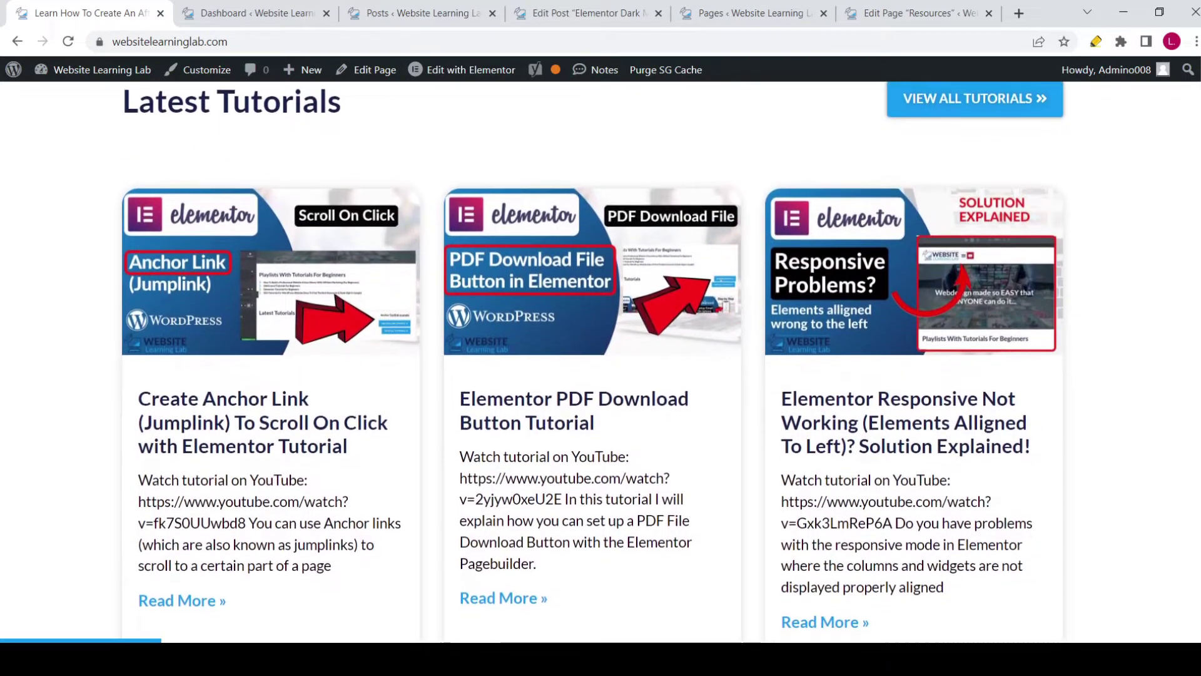
{"action": "scroll", "coordinate": [600, 338], "scroll_direction": "down", "scroll_amount": 1}
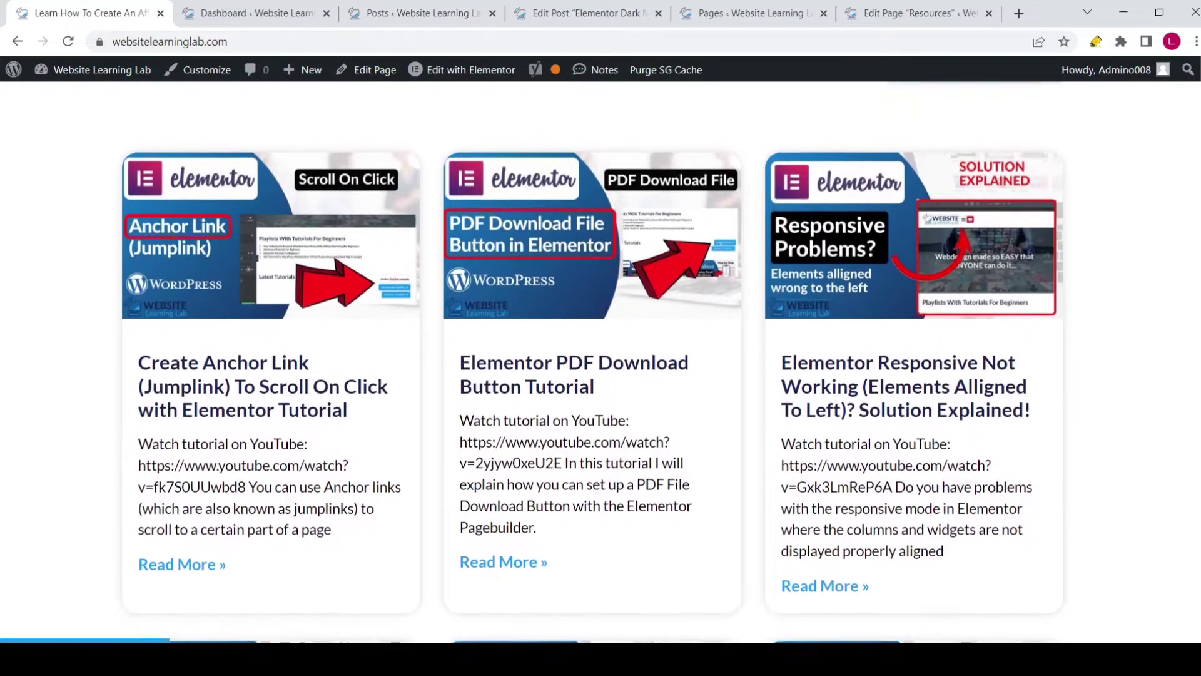
{"action": "scroll", "coordinate": [601, 337], "scroll_direction": "down", "scroll_amount": 1}
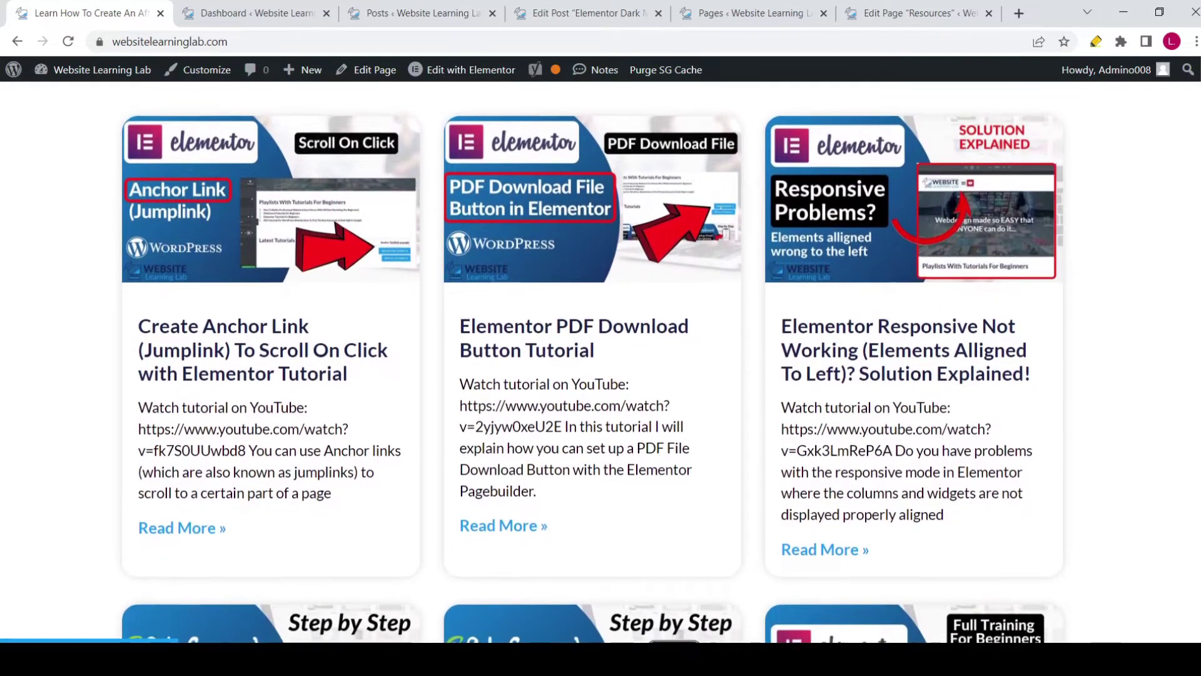
{"action": "scroll", "coordinate": [601, 338], "scroll_direction": "down", "scroll_amount": 1}
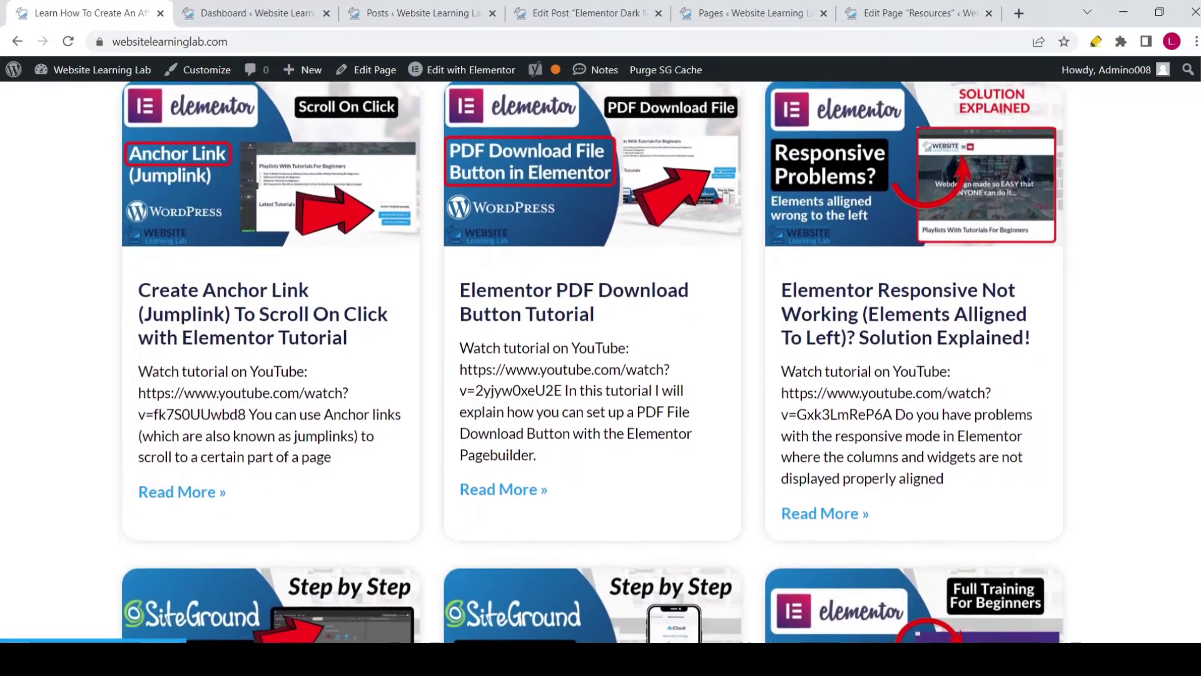
Step: Go to the WordPress dashboard's page for adding new plugins and search the plugin directory for "yoast"
{"action": "key", "text": "ctrl+Tab"}
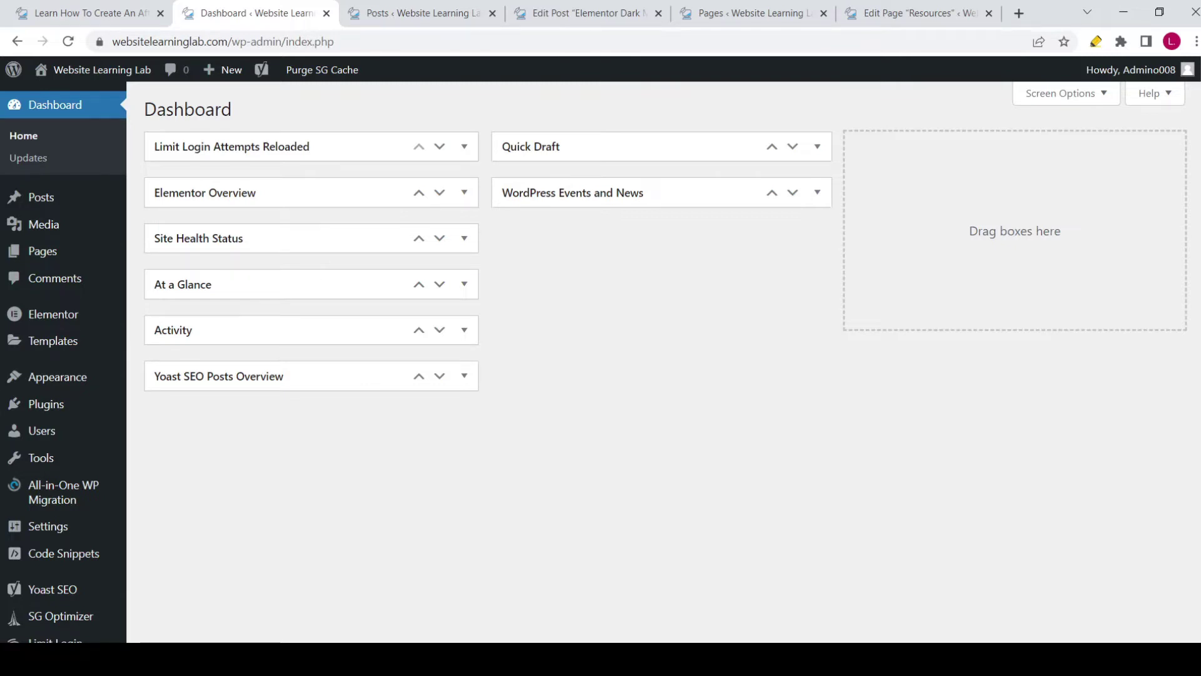
{"action": "left_click", "coordinate": [46, 403]}
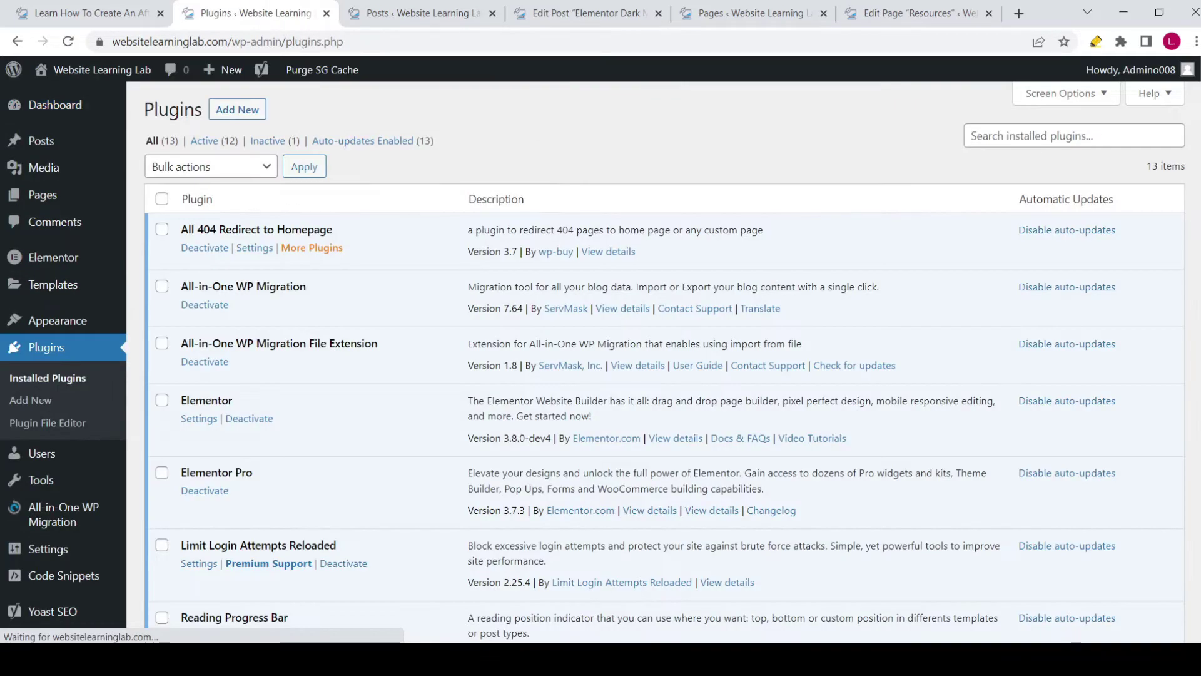
{"action": "left_click", "coordinate": [237, 110]}
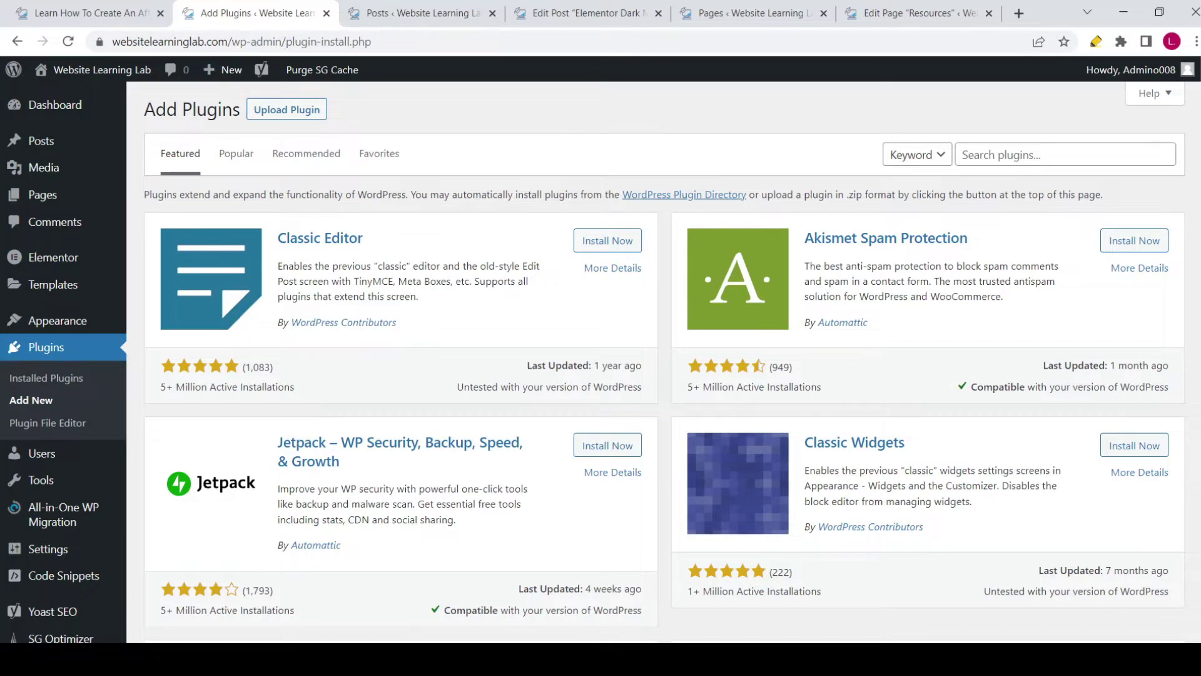
{"action": "left_click", "coordinate": [1058, 154]}
{"action": "type", "text": "yoa"}
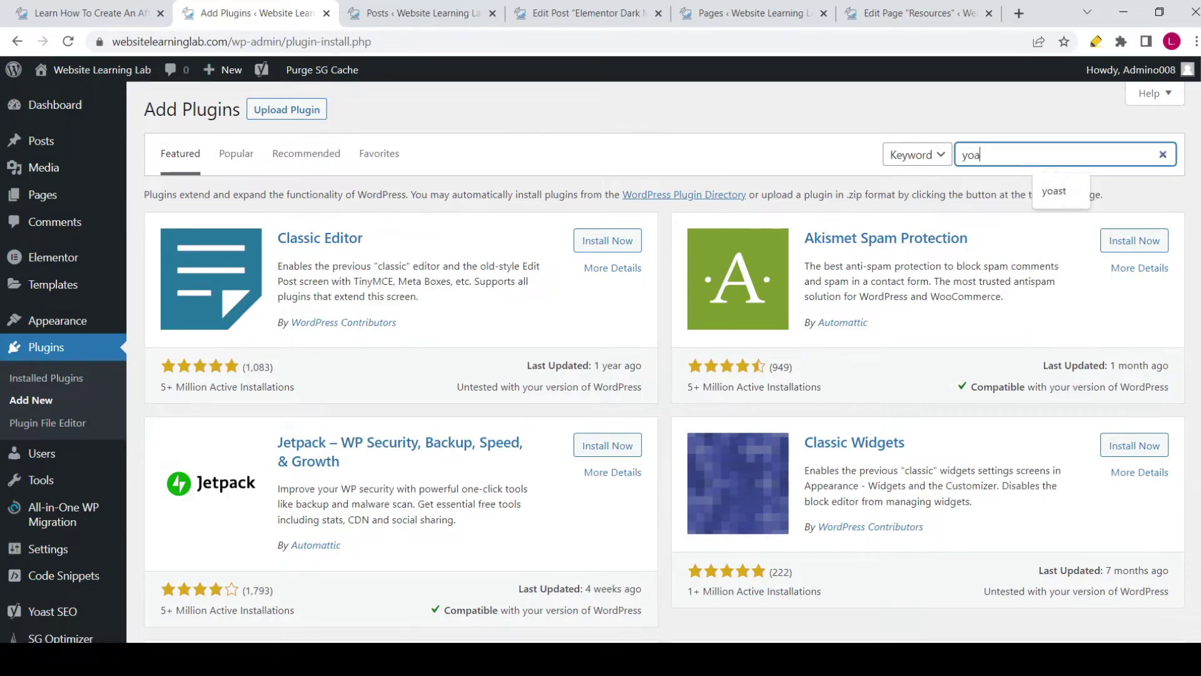
{"action": "type", "text": "srt"}
{"action": "key", "text": "BackSpace"}
{"action": "key", "text": "BackSpace"}
{"action": "type", "text": "t"}
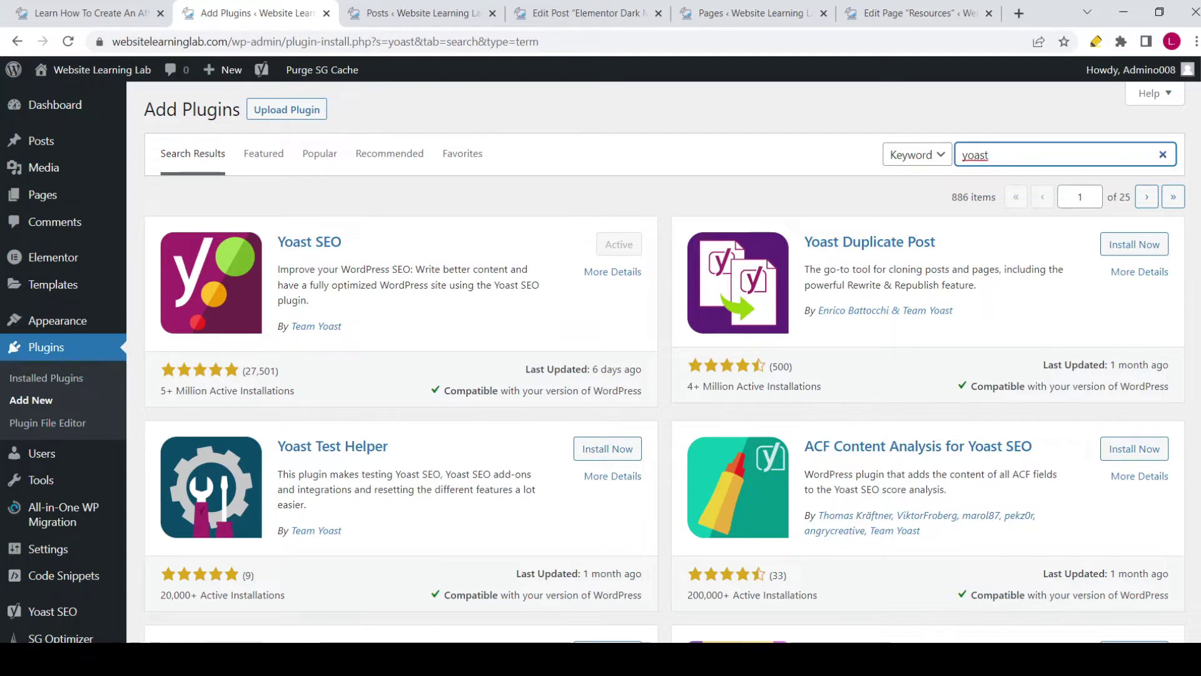
Step: Examine the Yoast SEO plugin's search entry and its options in the WordPress admin menu
{"action": "scroll", "coordinate": [68, 533], "scroll_direction": "down", "scroll_amount": 1}
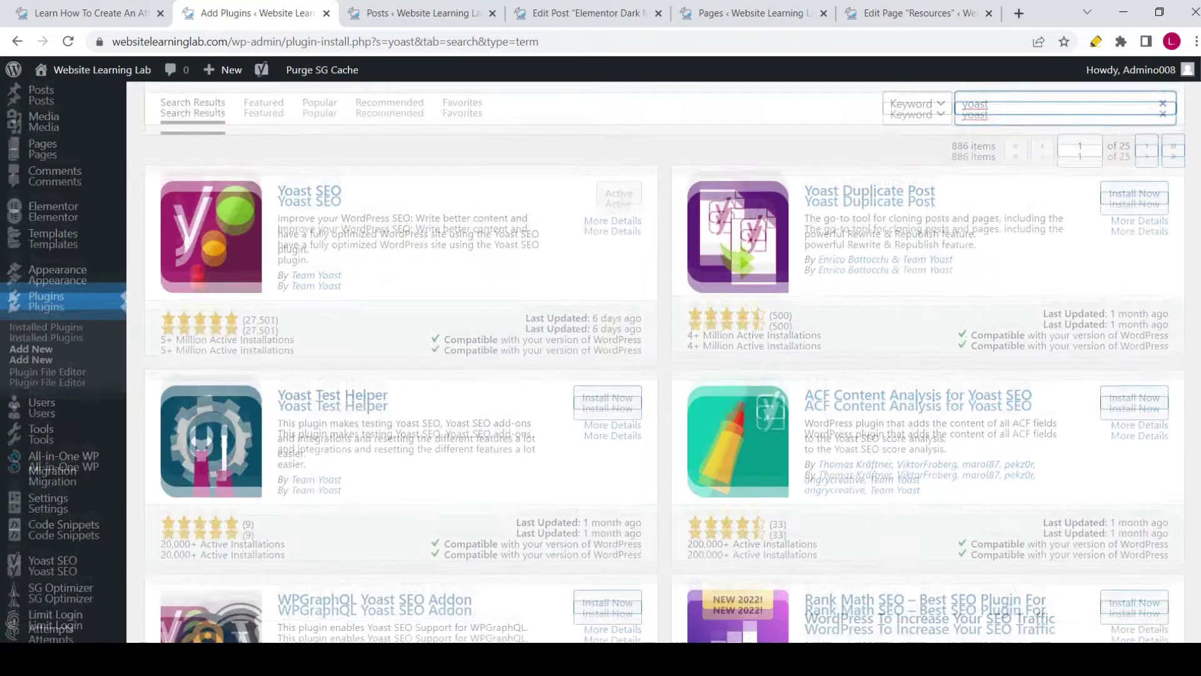
{"action": "mouse_move", "coordinate": [69, 533]}
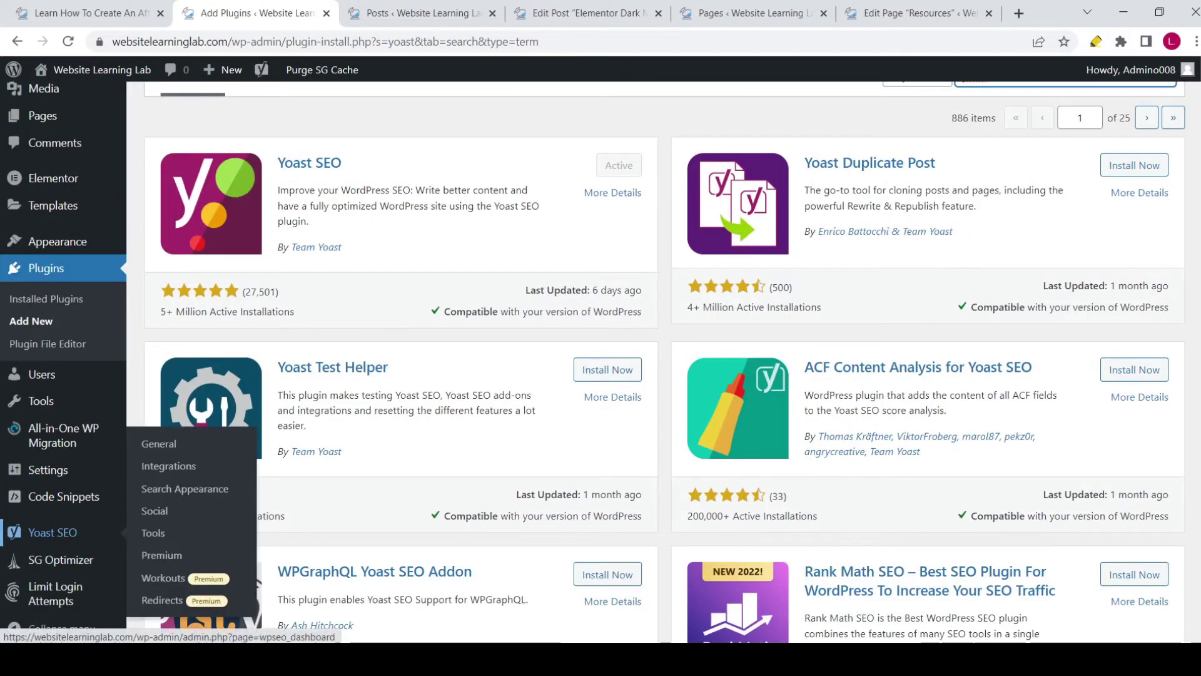
{"action": "scroll", "coordinate": [601, 362], "scroll_direction": "up", "scroll_amount": 1}
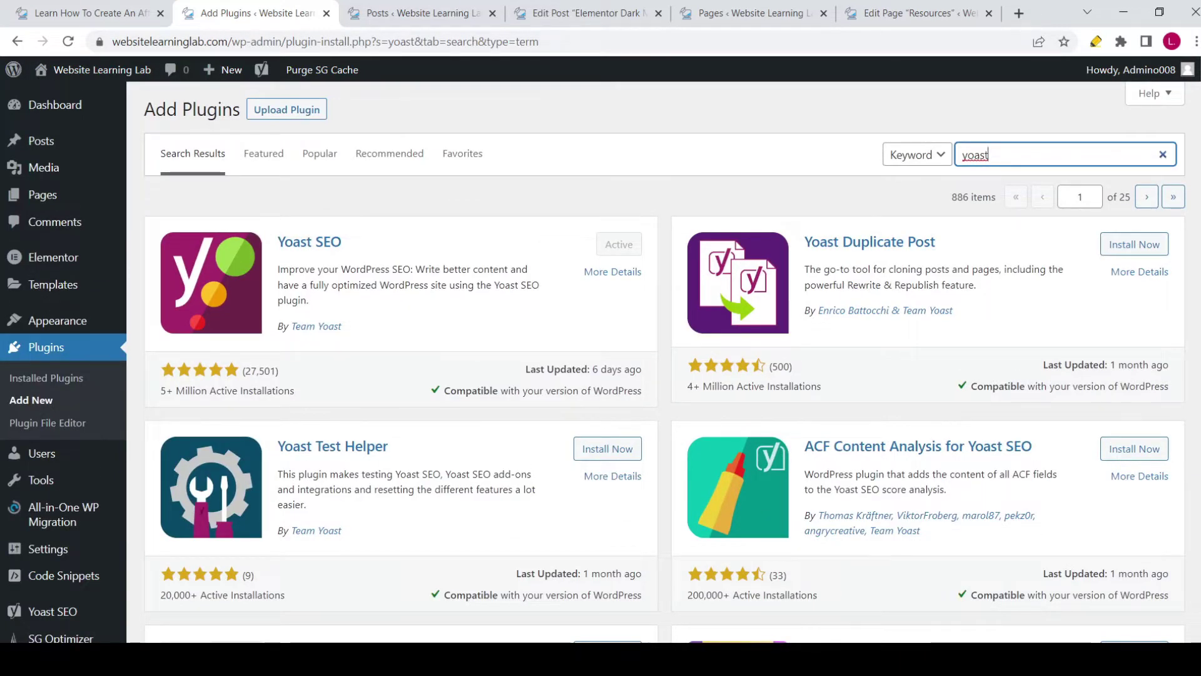
Step: Look through the list of all WordPress posts, including their SEO and readability indicators
{"action": "left_click", "coordinate": [419, 13]}
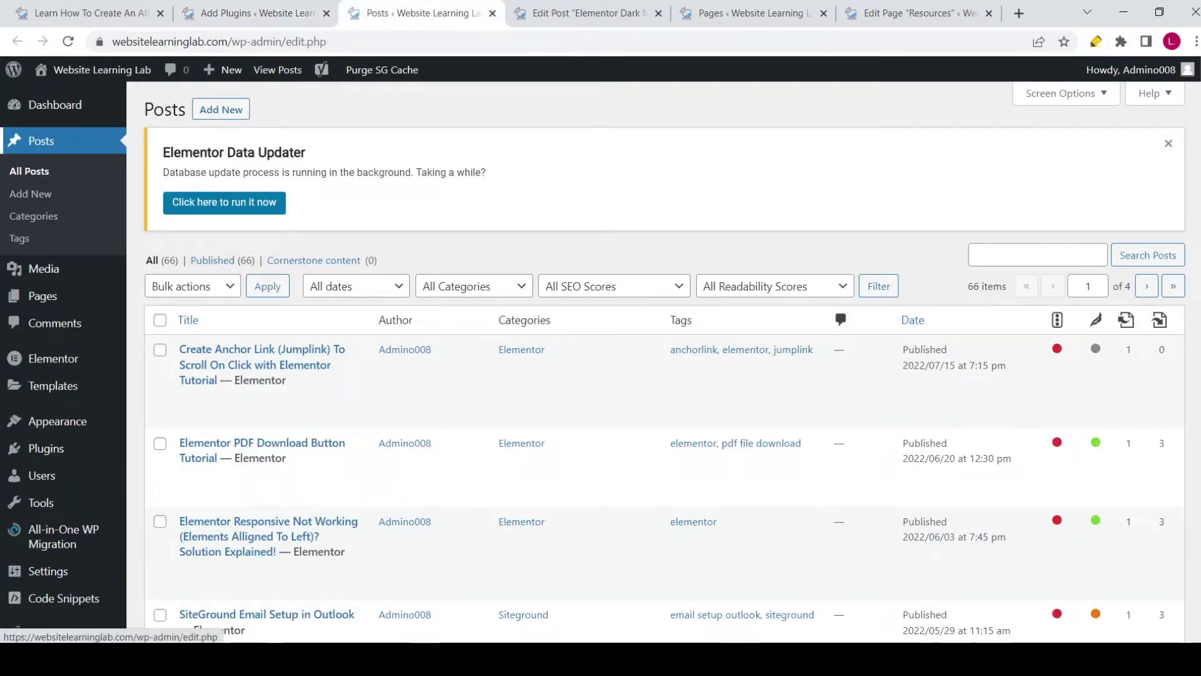
{"action": "scroll", "coordinate": [601, 363], "scroll_direction": "down", "scroll_amount": 2}
{"action": "scroll", "coordinate": [663, 363], "scroll_direction": "down", "scroll_amount": 10}
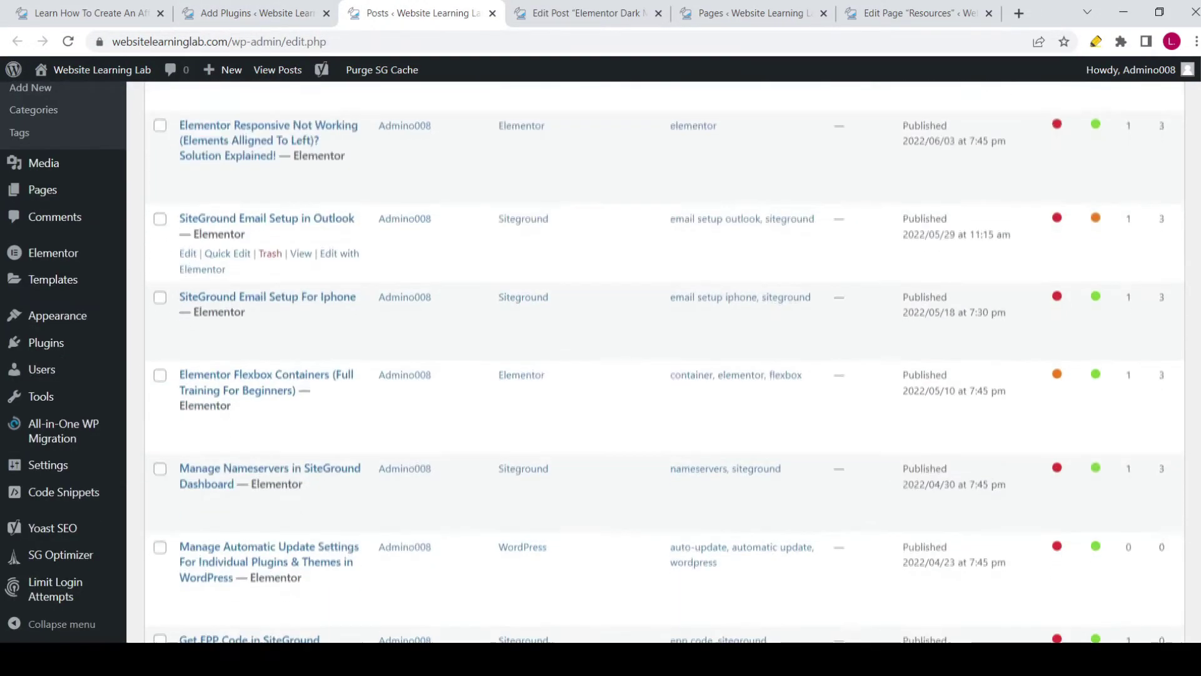
{"action": "scroll", "coordinate": [263, 364], "scroll_direction": "up", "scroll_amount": 12}
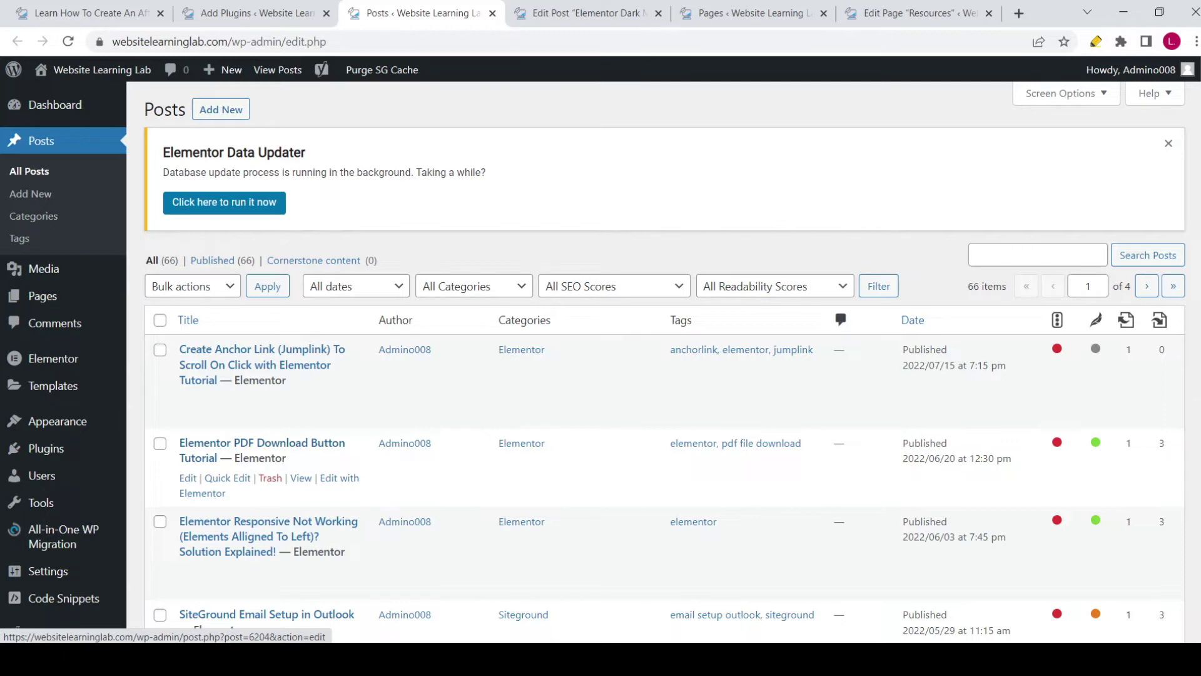
Step: Go to the editor of the "Elementor Dark Mode Settings Tutorial" post and expand the Advanced section of its Yoast SEO settings
{"action": "left_click", "coordinate": [588, 13]}
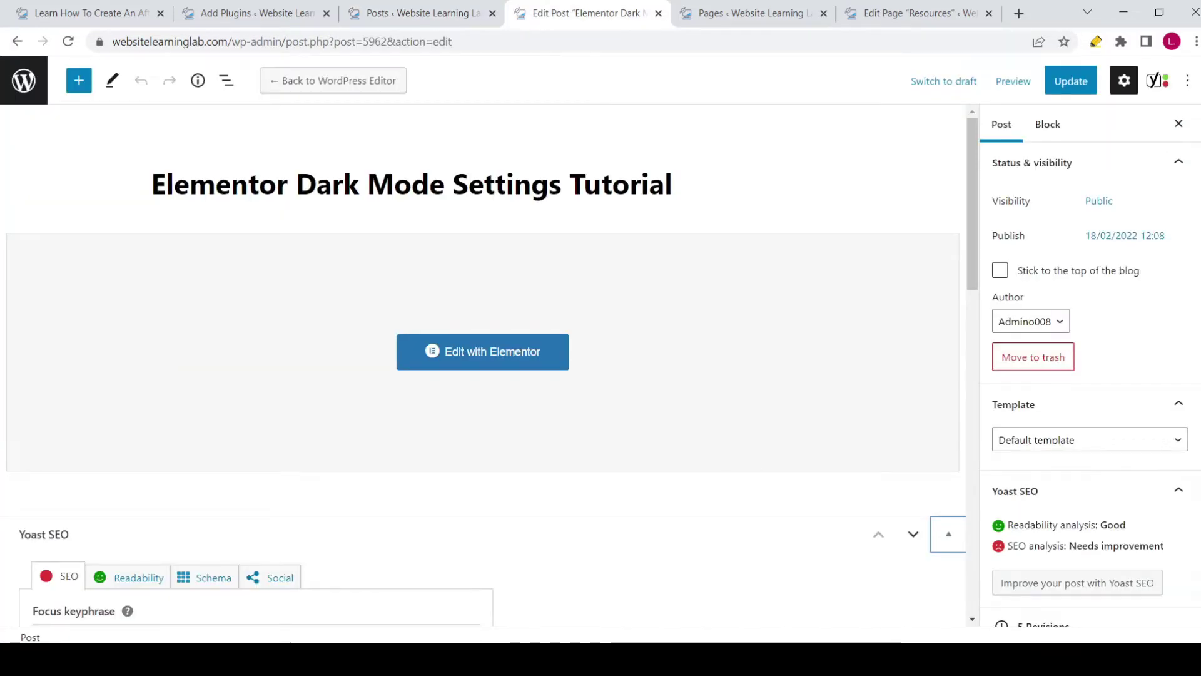
{"action": "scroll", "coordinate": [482, 375], "scroll_direction": "down", "scroll_amount": 3}
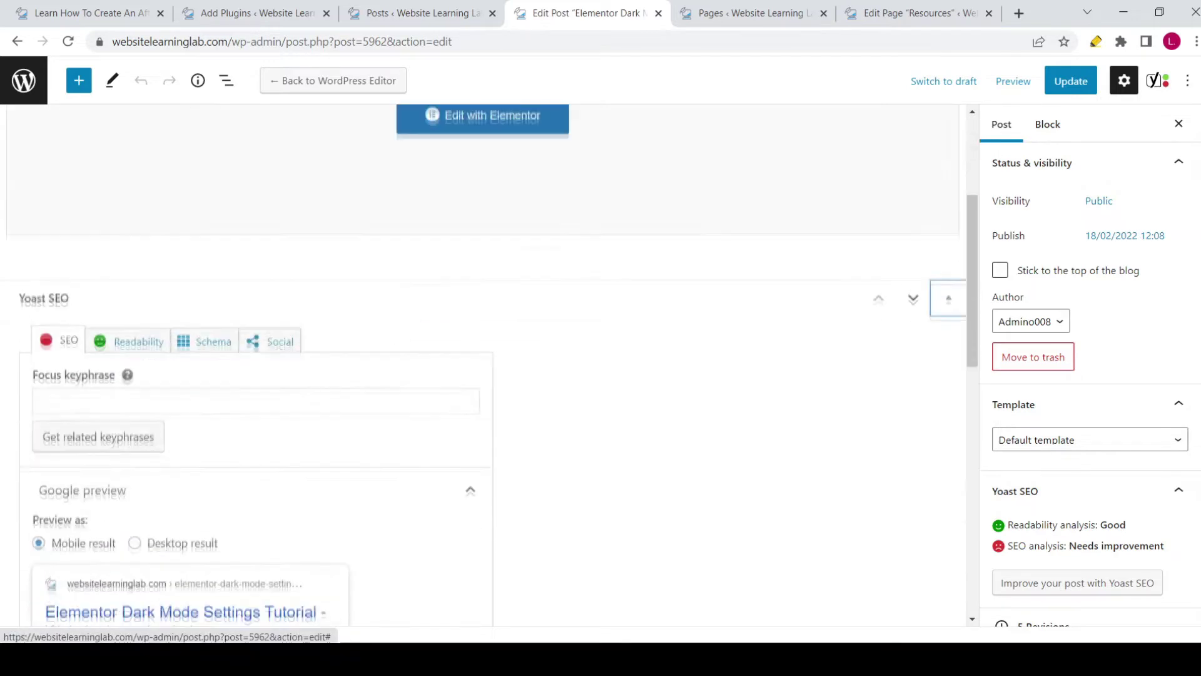
{"action": "scroll", "coordinate": [481, 376], "scroll_direction": "down", "scroll_amount": 1}
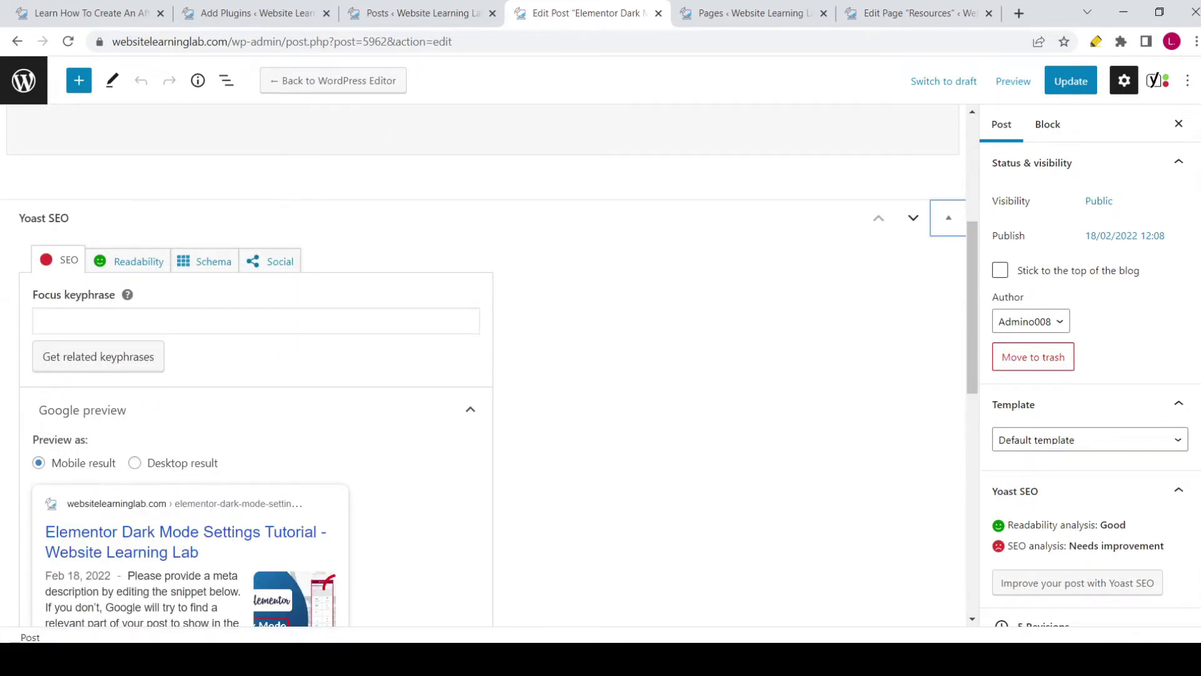
{"action": "scroll", "coordinate": [488, 375], "scroll_direction": "down", "scroll_amount": 10}
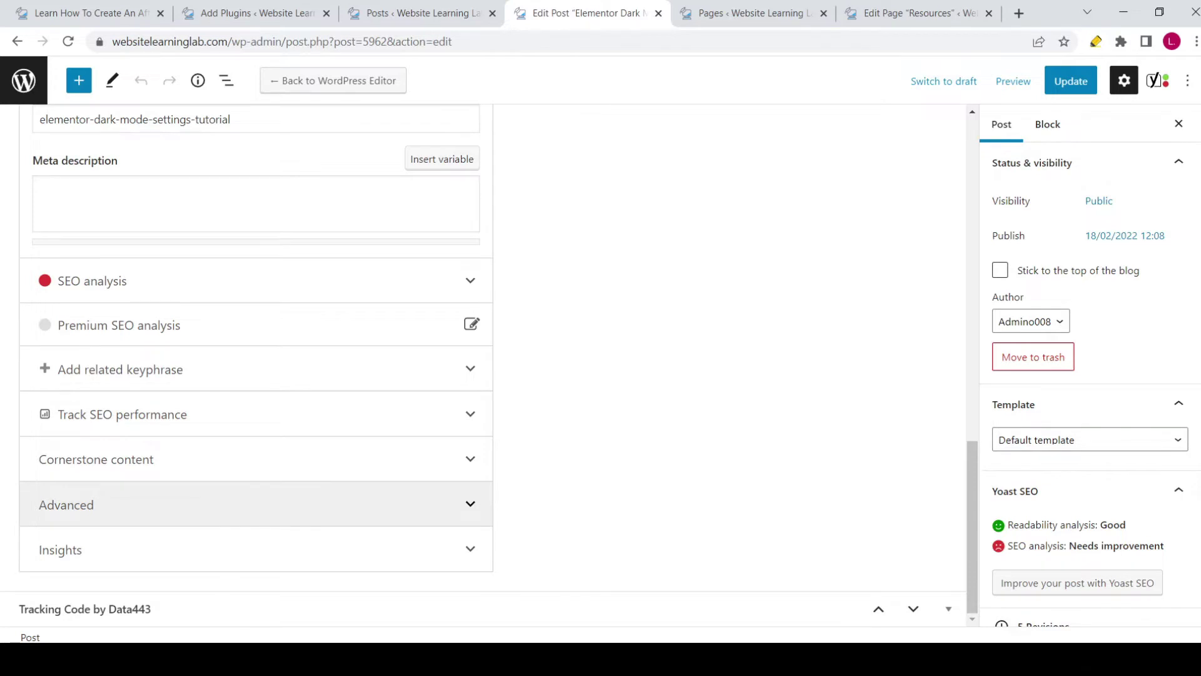
{"action": "left_click", "coordinate": [250, 504]}
{"action": "scroll", "coordinate": [256, 363], "scroll_direction": "down", "scroll_amount": 4}
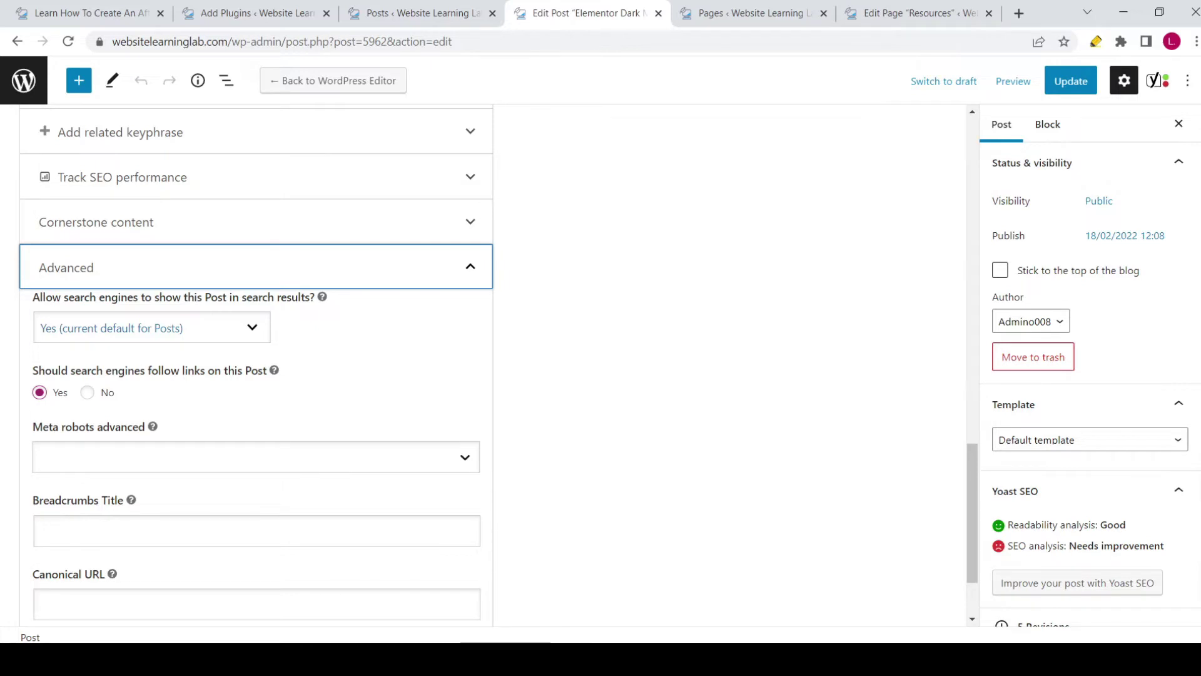
Step: Set the post's search results visibility to No and the option for search engines to follow its links to No
{"action": "left_click", "coordinate": [152, 327]}
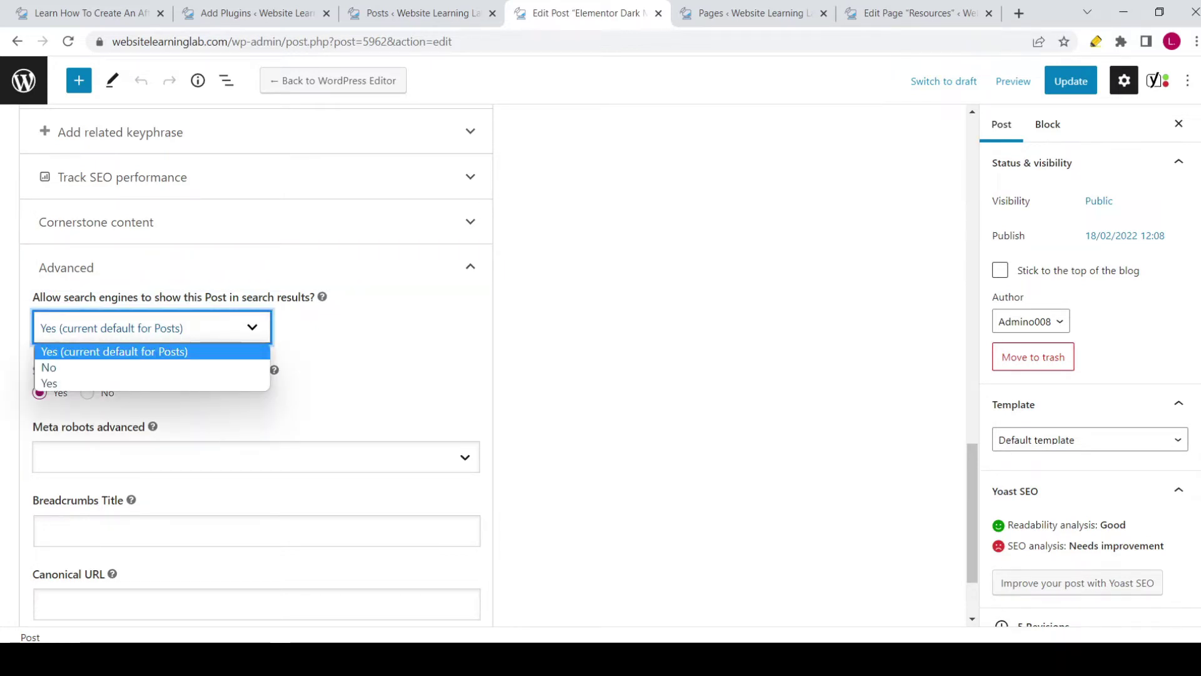
{"action": "left_click", "coordinate": [152, 367]}
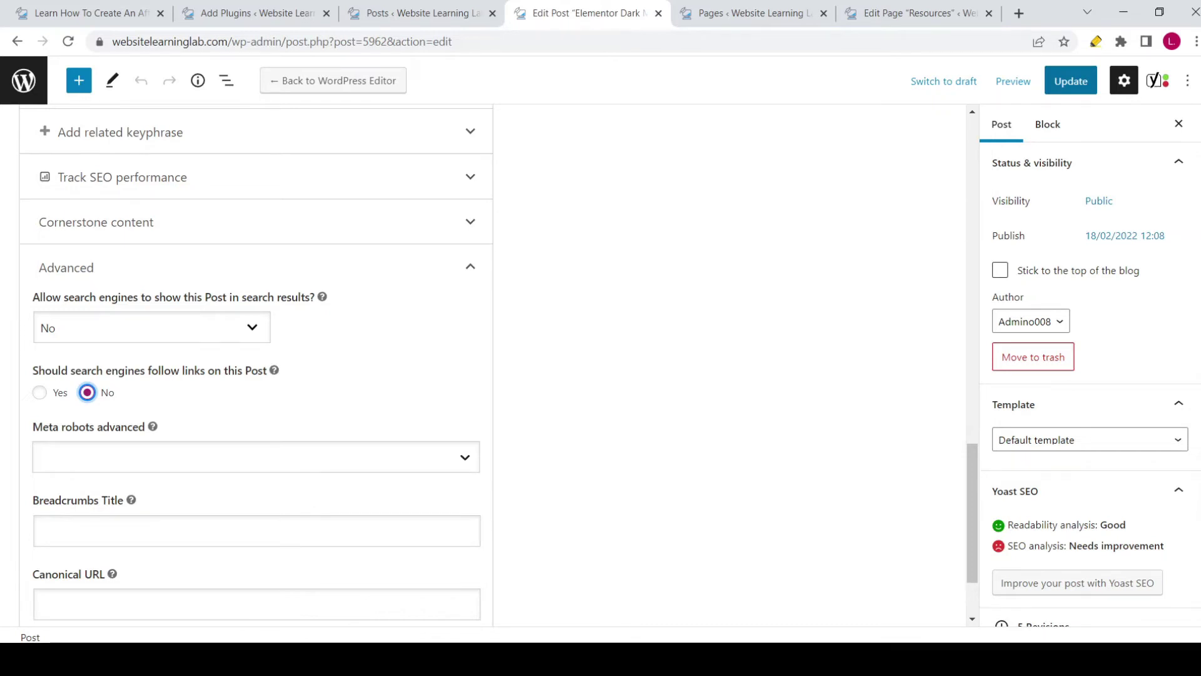
Step: Restore the post's link following to Yes and its search results visibility to "Yes (current default for Posts)"
{"action": "left_click", "coordinate": [39, 393]}
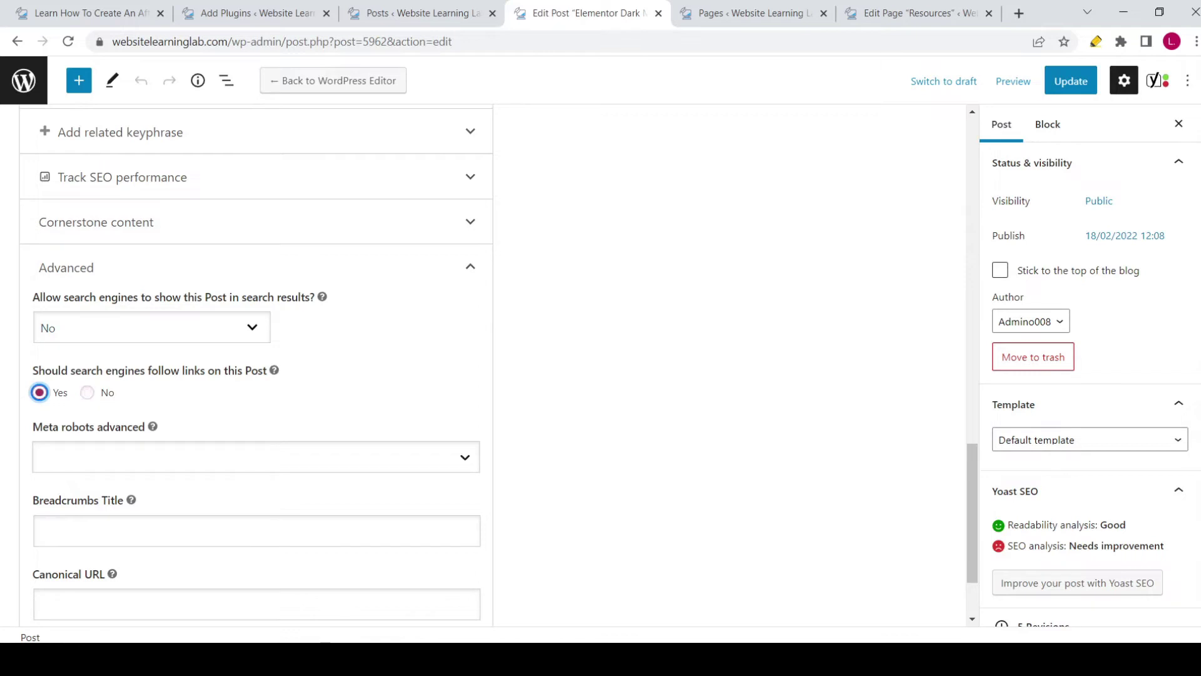
{"action": "left_click", "coordinate": [151, 327]}
{"action": "left_click", "coordinate": [115, 351]}
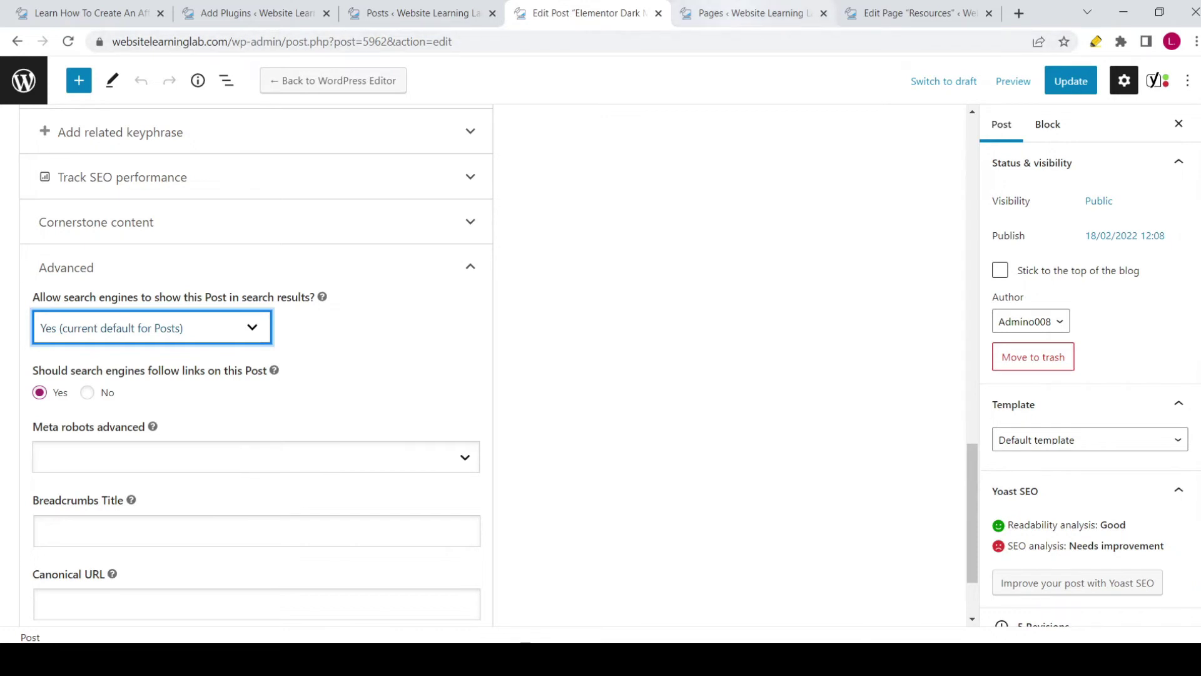
Step: Look through the list of all WordPress pages and check the Resources page's title in its editor
{"action": "left_click", "coordinate": [751, 13]}
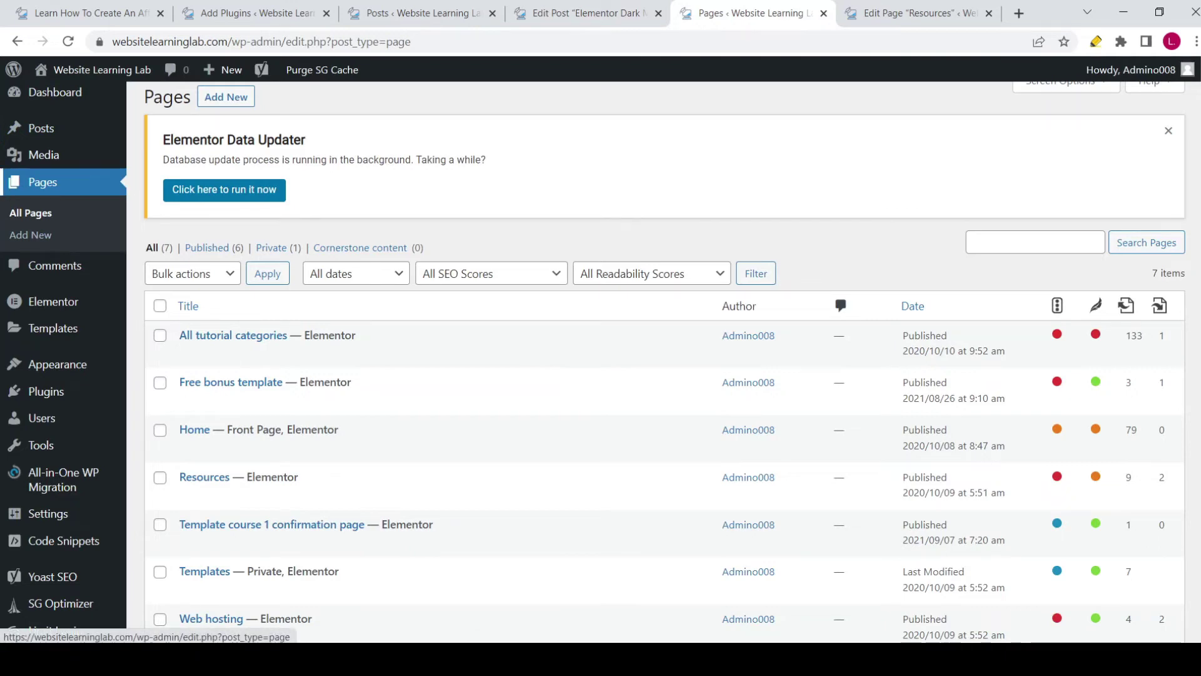
{"action": "scroll", "coordinate": [438, 375], "scroll_direction": "down", "scroll_amount": 2}
{"action": "scroll", "coordinate": [438, 376], "scroll_direction": "up", "scroll_amount": 3}
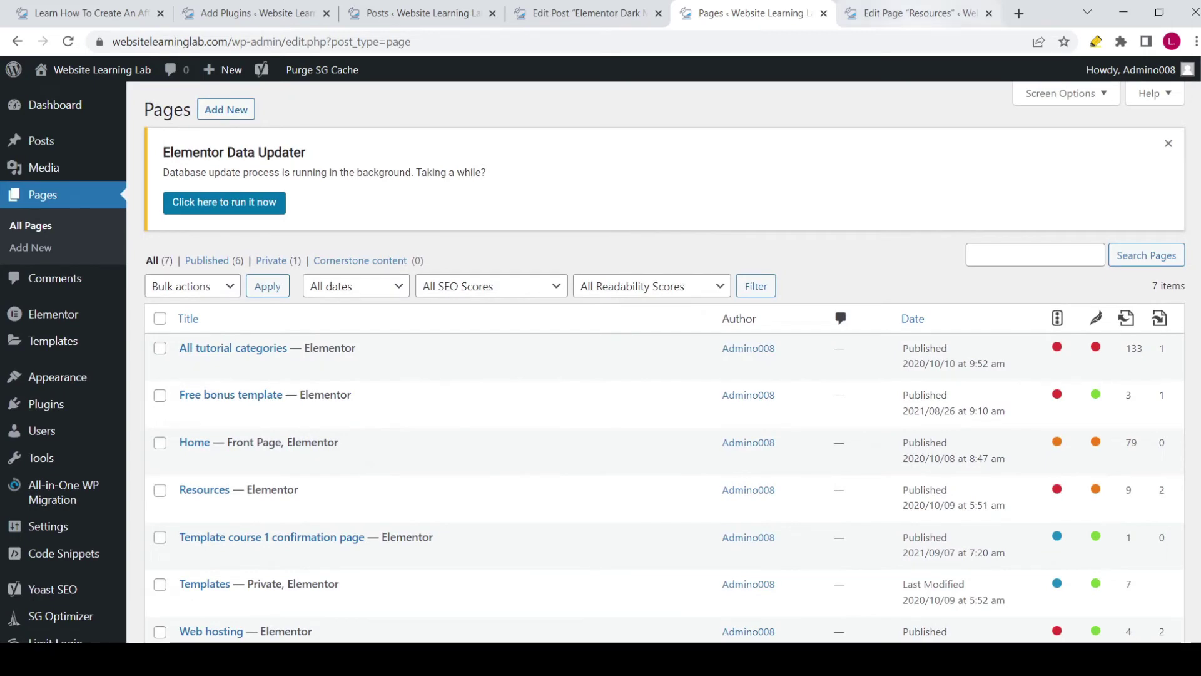
{"action": "left_click", "coordinate": [917, 13]}
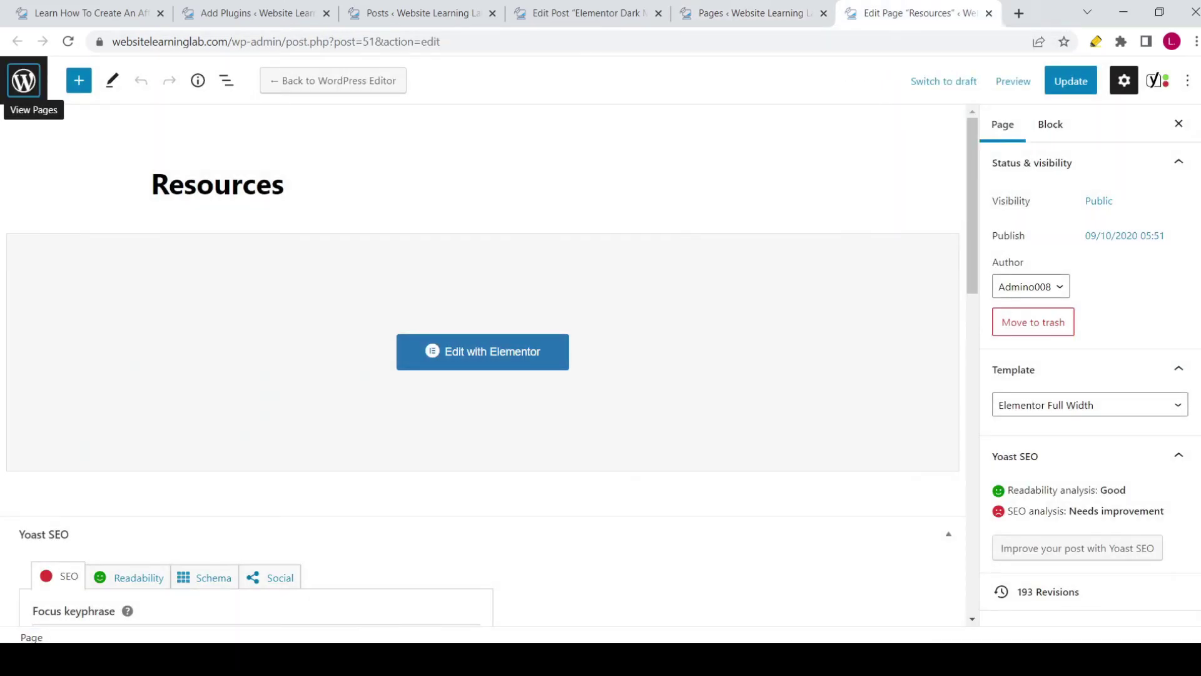
{"action": "left_click", "coordinate": [325, 216]}
{"action": "left_click_drag", "start_coordinate": [286, 186], "coordinate": [168, 185]}
{"action": "left_click", "coordinate": [300, 219]}
{"action": "left_click", "coordinate": [745, 12]}
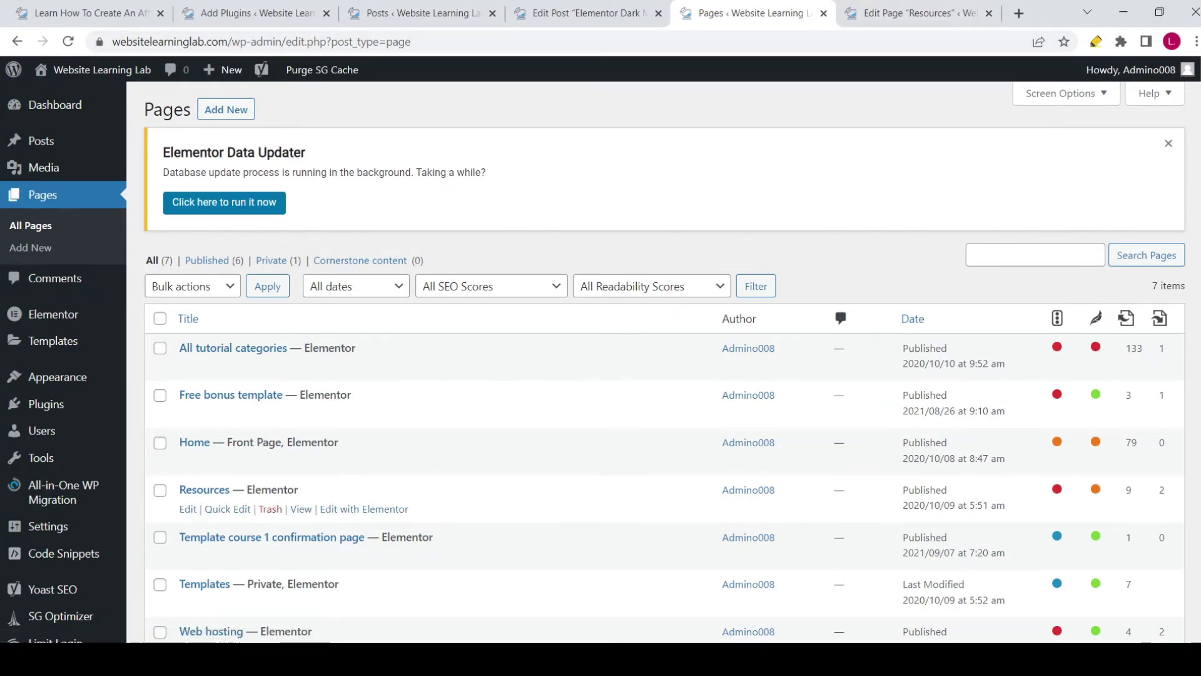
Step: Go to the editor of the Resources page and expand the Advanced section of its Yoast SEO settings
{"action": "left_click", "coordinate": [913, 13]}
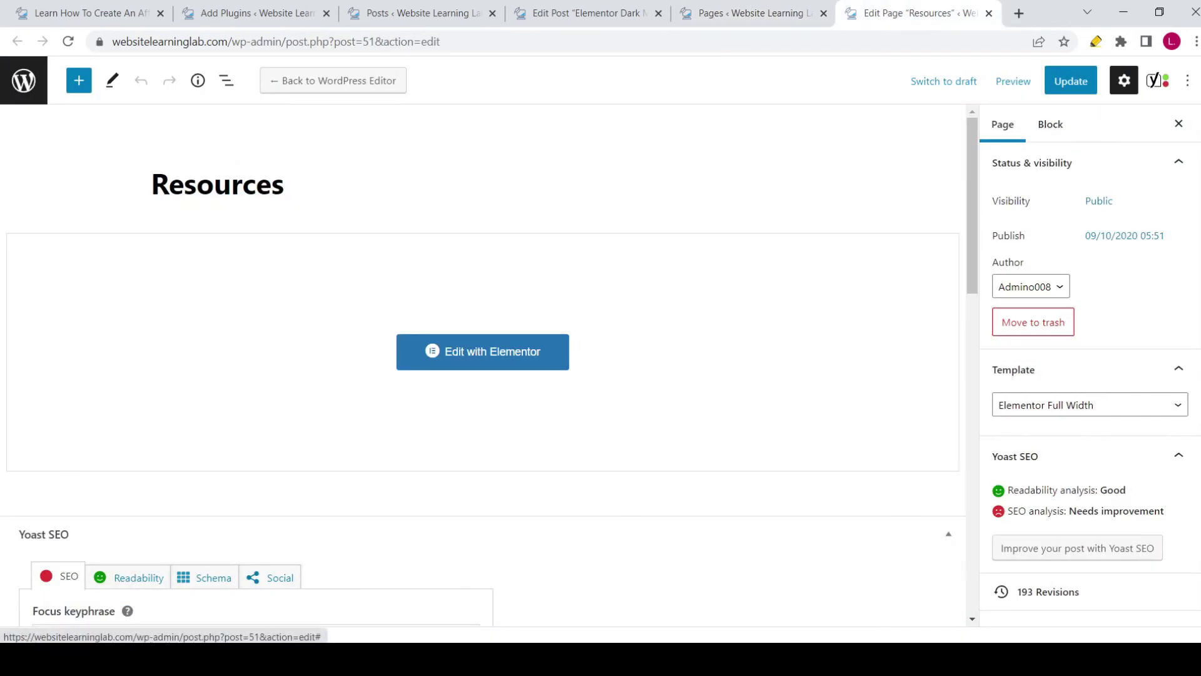
{"action": "scroll", "coordinate": [481, 366], "scroll_direction": "down", "scroll_amount": 6}
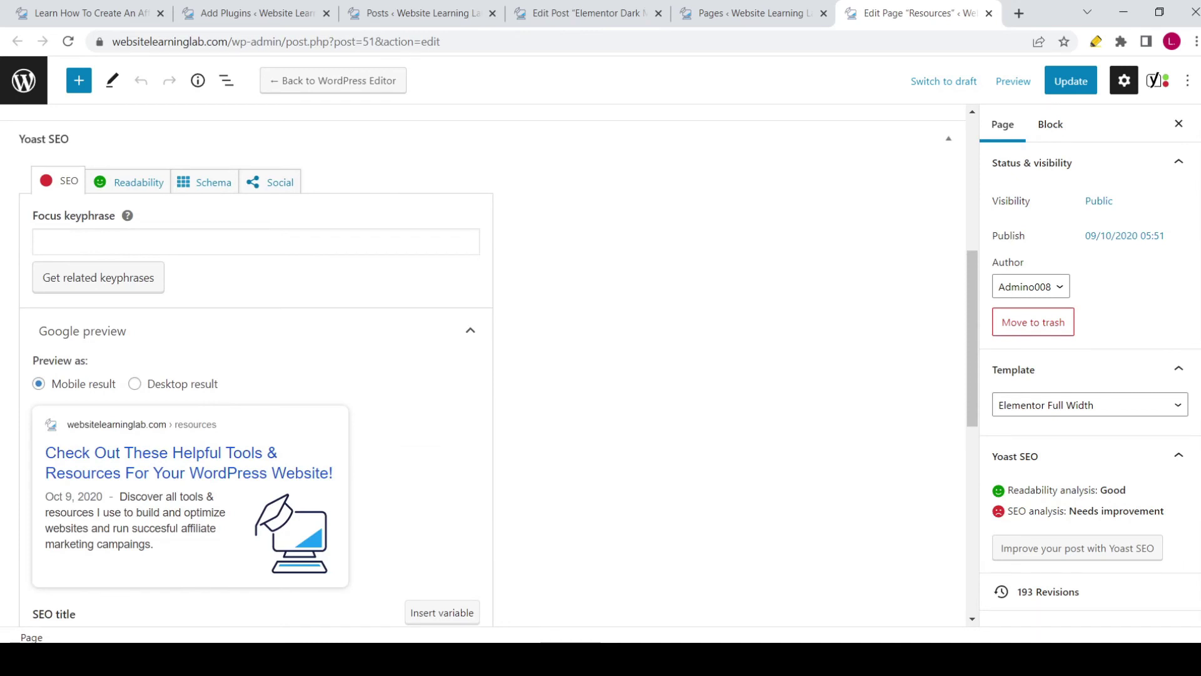
{"action": "scroll", "coordinate": [481, 366], "scroll_direction": "down", "scroll_amount": 8}
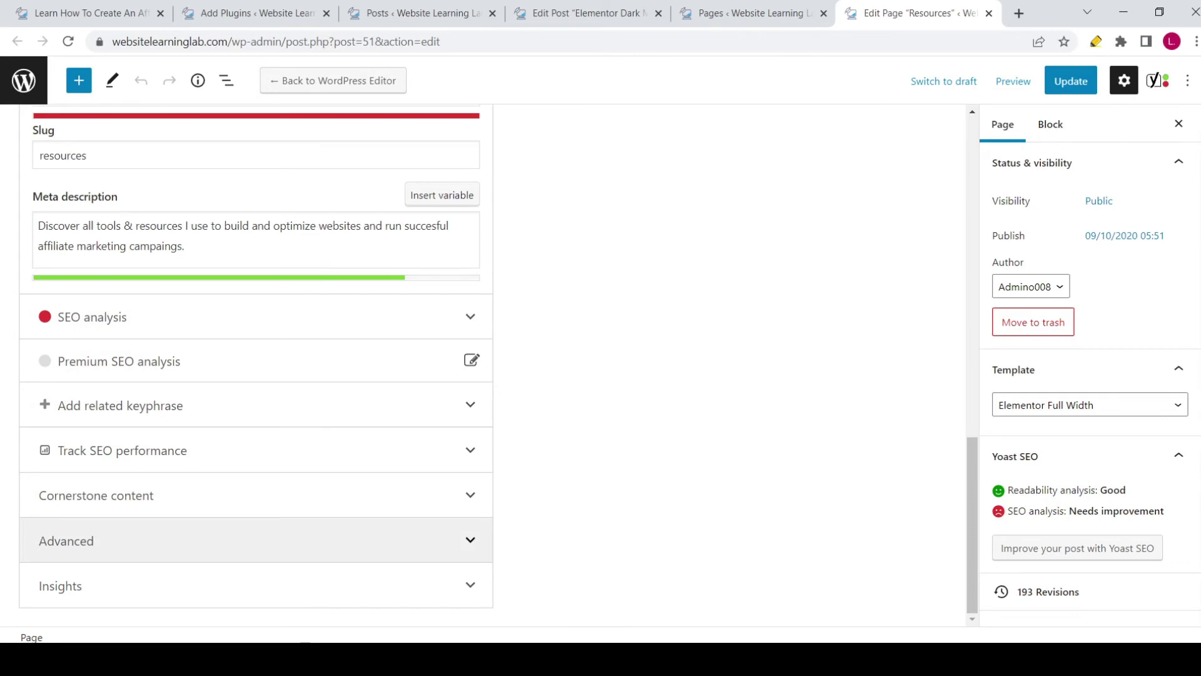
{"action": "left_click", "coordinate": [188, 540]}
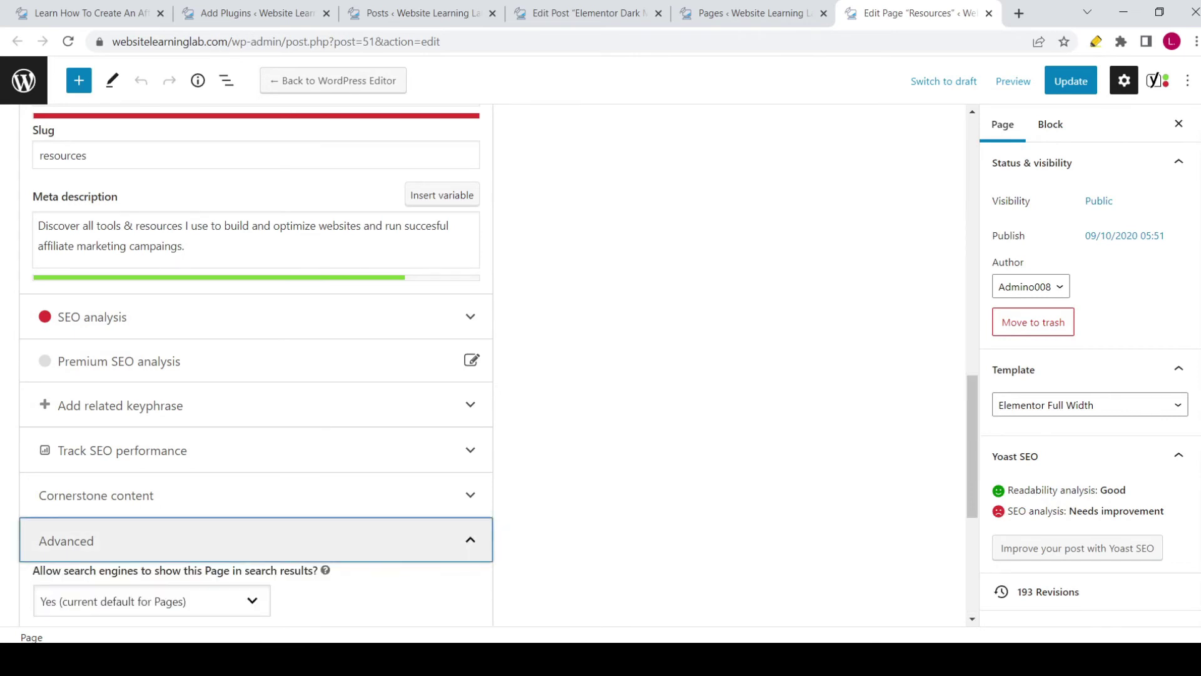
{"action": "scroll", "coordinate": [188, 541], "scroll_direction": "down", "scroll_amount": 2}
{"action": "scroll", "coordinate": [257, 365], "scroll_direction": "down", "scroll_amount": 3}
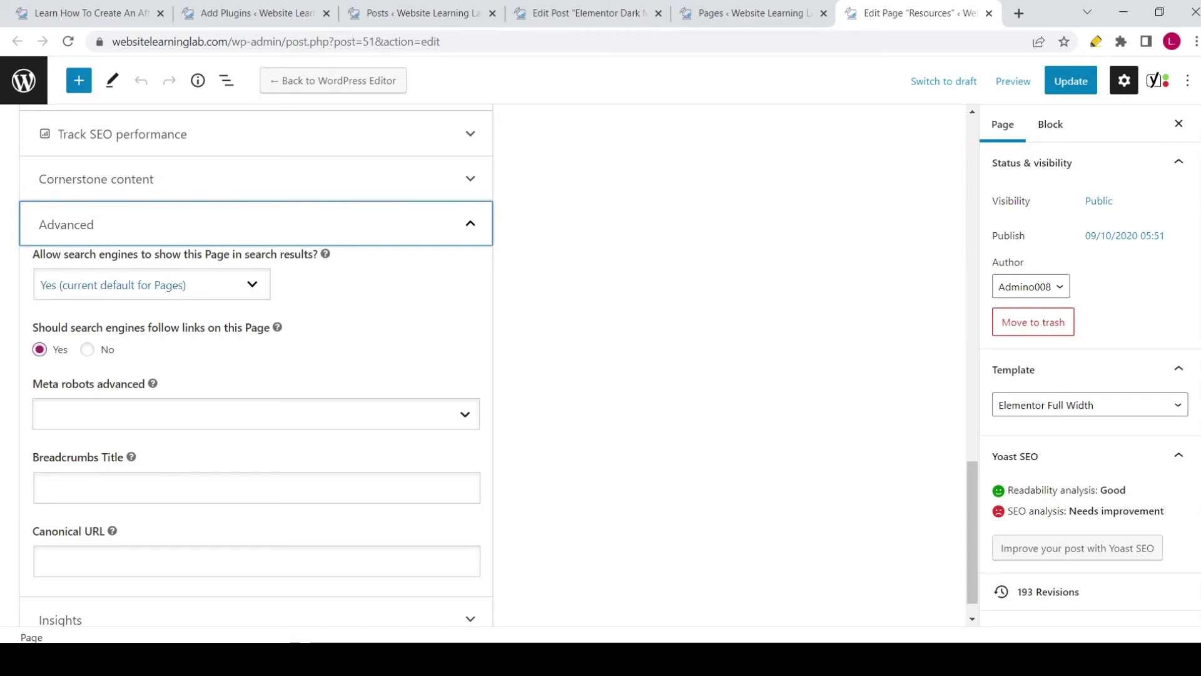
Step: Set the Resources page's search results visibility to No and the option for search engines to follow its links to No
{"action": "left_click", "coordinate": [152, 285]}
{"action": "left_click", "coordinate": [144, 325]}
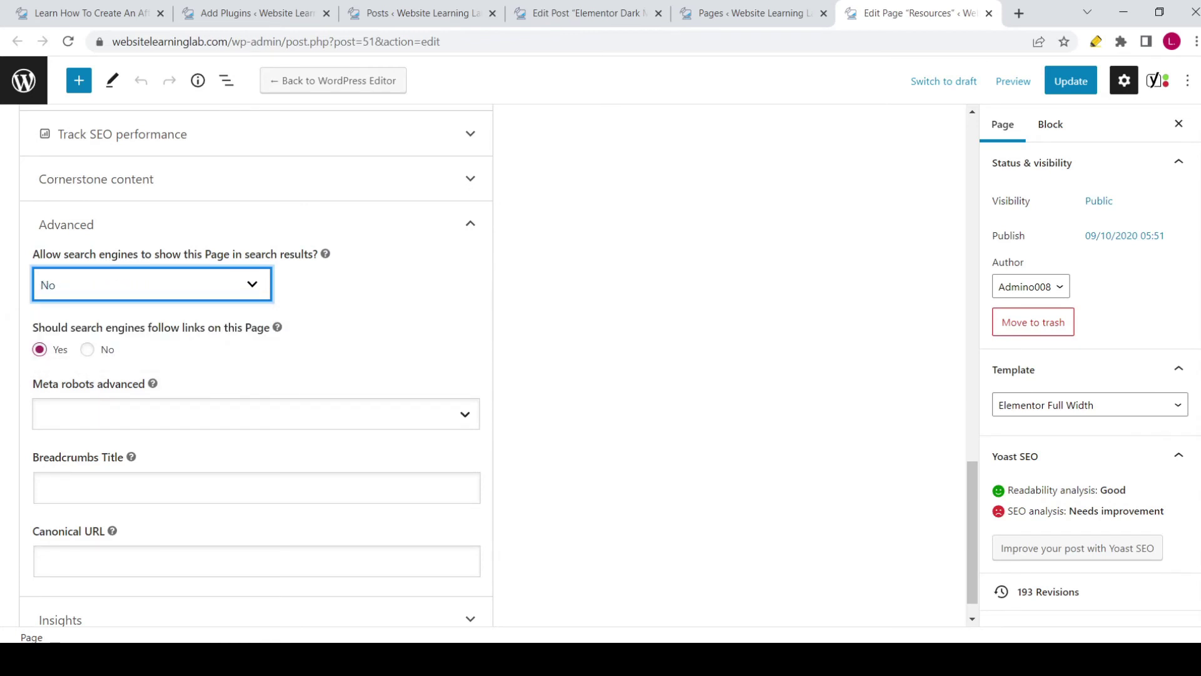
{"action": "left_click", "coordinate": [87, 350]}
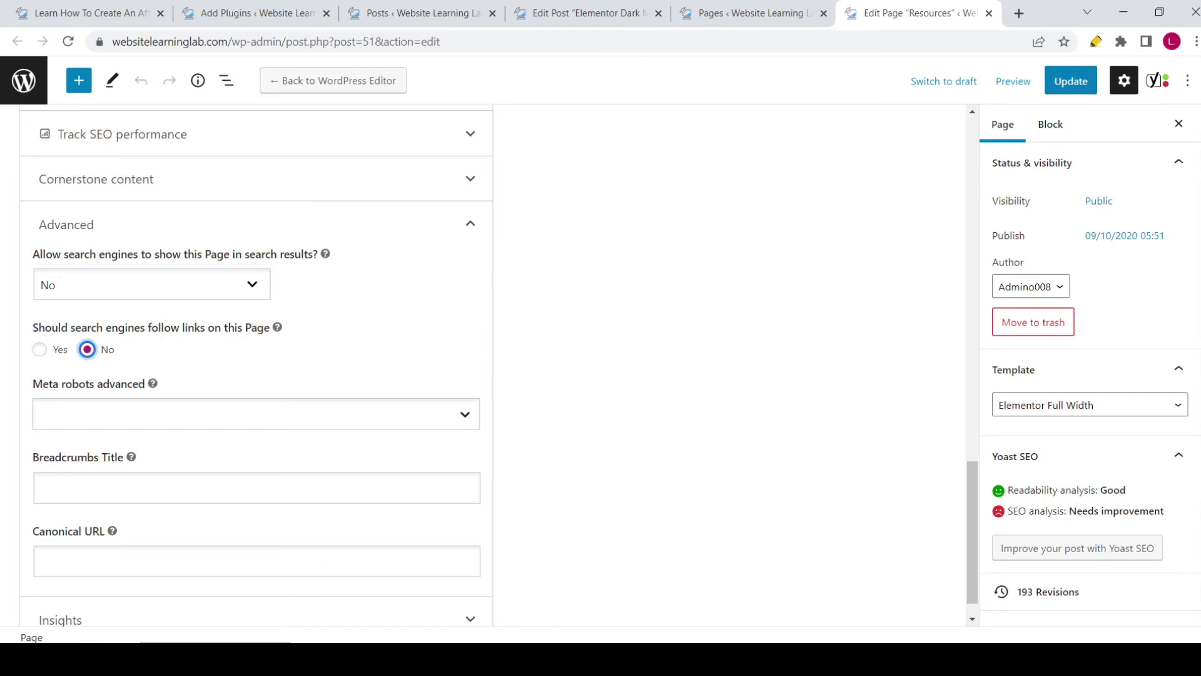
Step: Restore the Resources page's search results visibility to "Yes (current default for Pages)" and its link following to Yes
{"action": "left_click", "coordinate": [152, 285]}
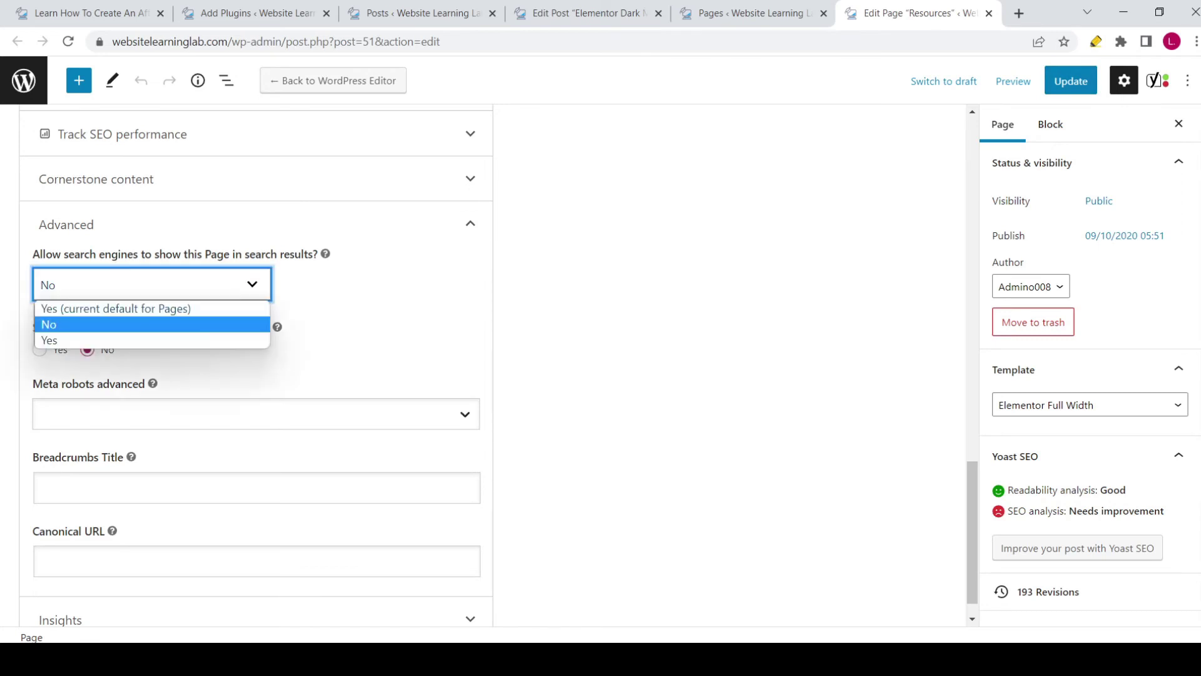
{"action": "left_click", "coordinate": [115, 309]}
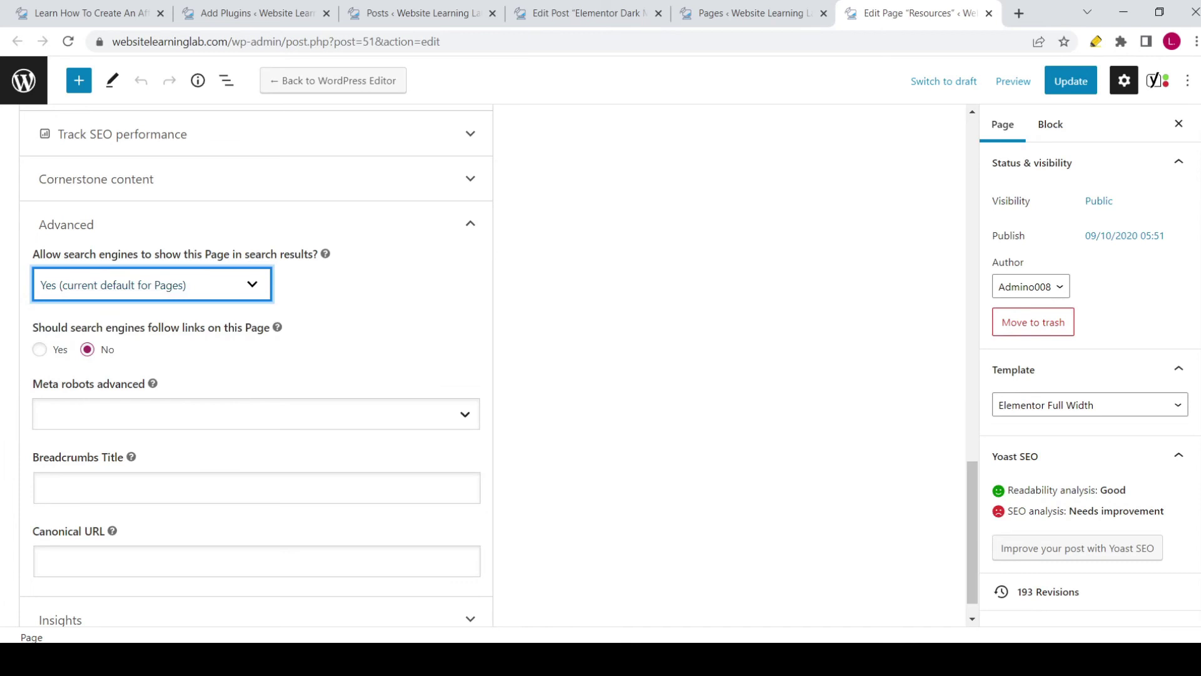
{"action": "left_click", "coordinate": [40, 350]}
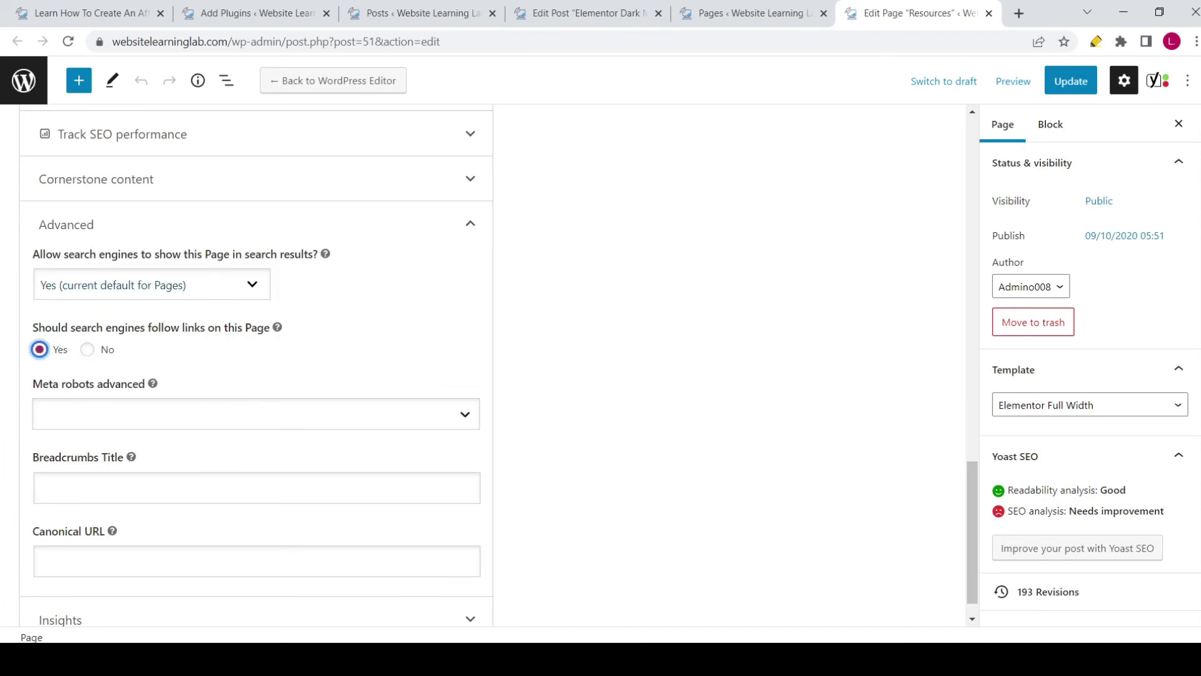